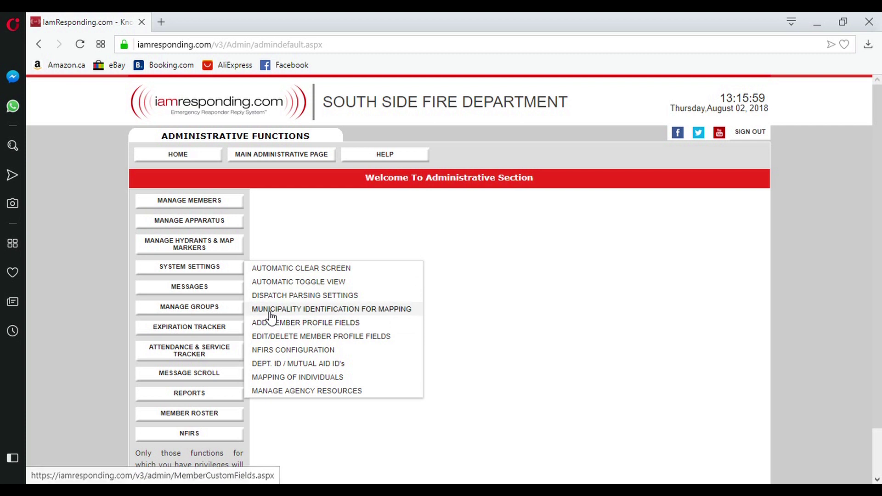
# - Open the first listed member's record for editing, review its profile fields, and return to the main administrative page
pyautogui.moveTo(197, 201)
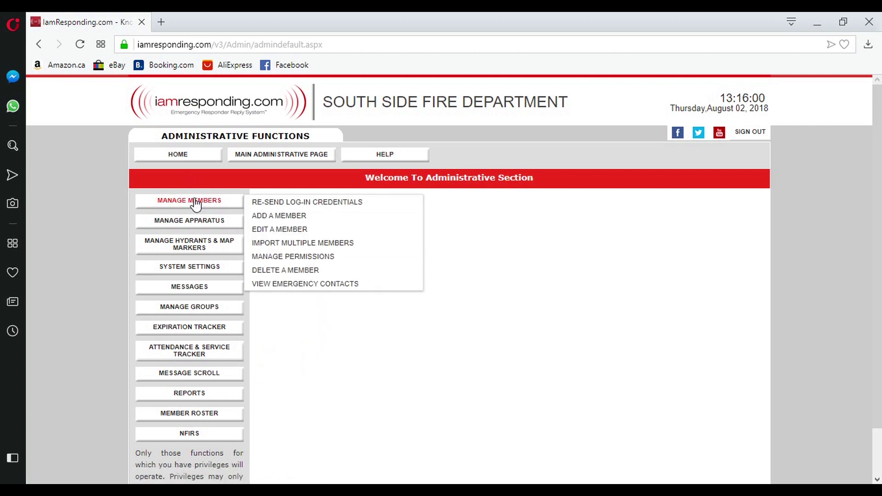
pyautogui.click(296, 229)
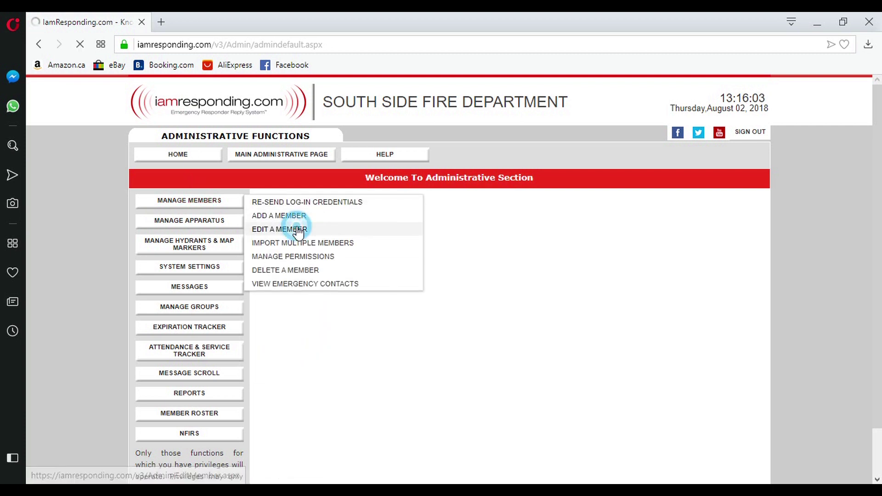
pyautogui.click(492, 216)
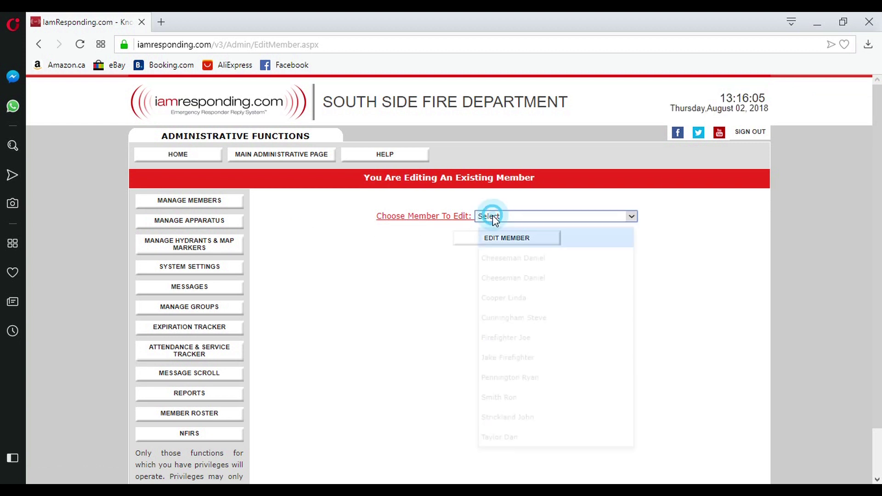
pyautogui.click(499, 255)
pyautogui.click(505, 239)
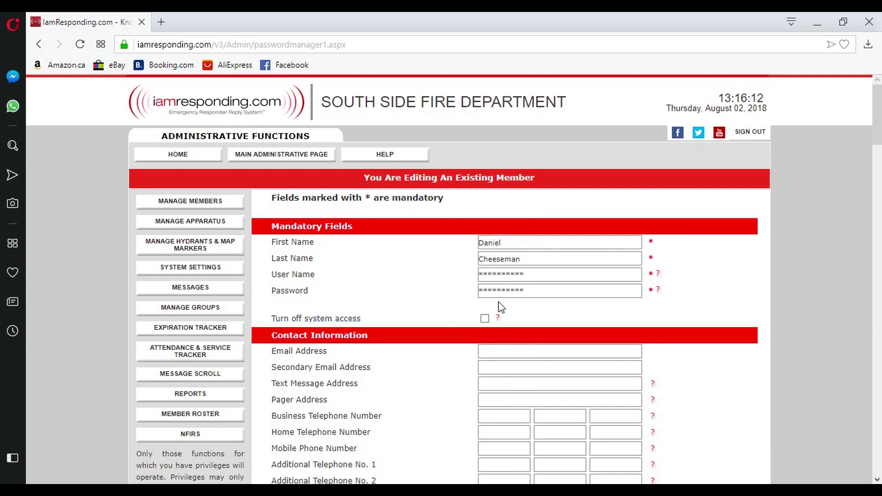
pyautogui.moveTo(878, 130); pyautogui.dragTo(879, 96)
pyautogui.click(290, 159)
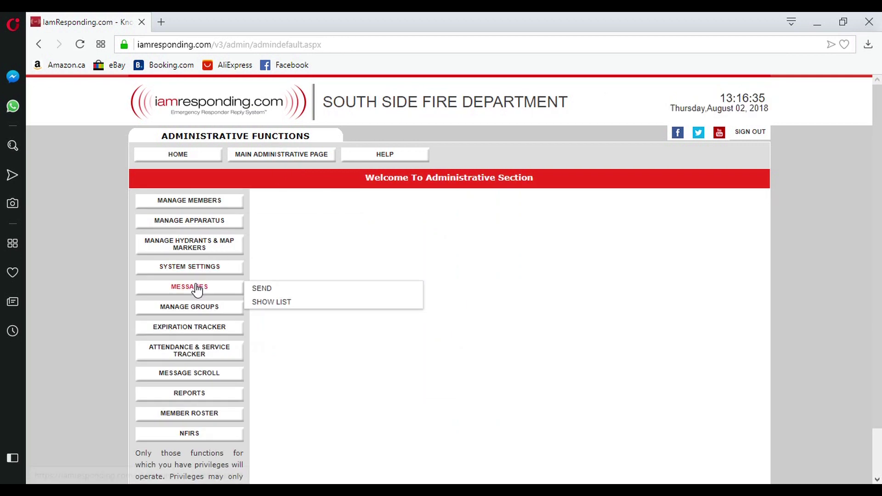
# - Open the system settings page for adding member profile fields
pyautogui.moveTo(201, 276)
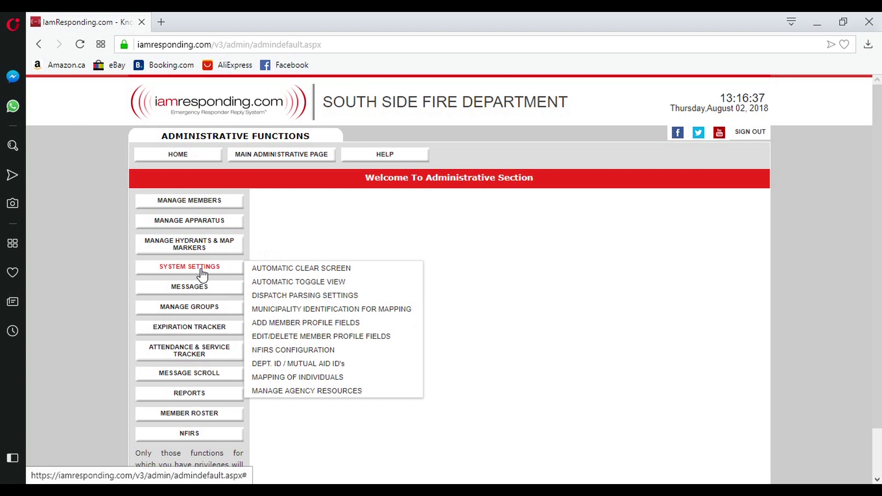
pyautogui.click(300, 323)
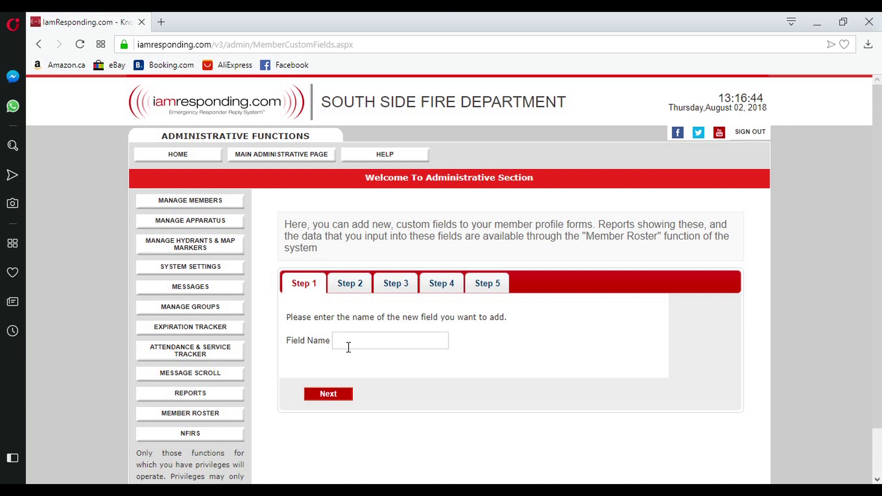
pyautogui.click(357, 290)
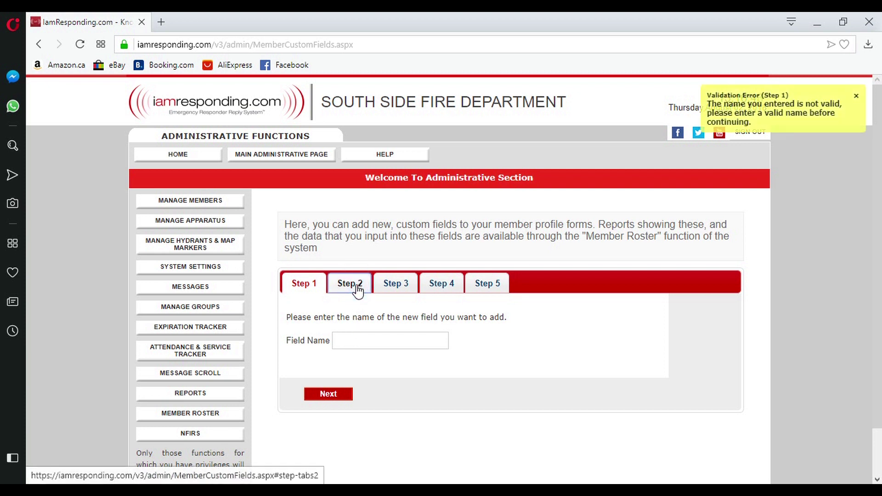
pyautogui.click(349, 323)
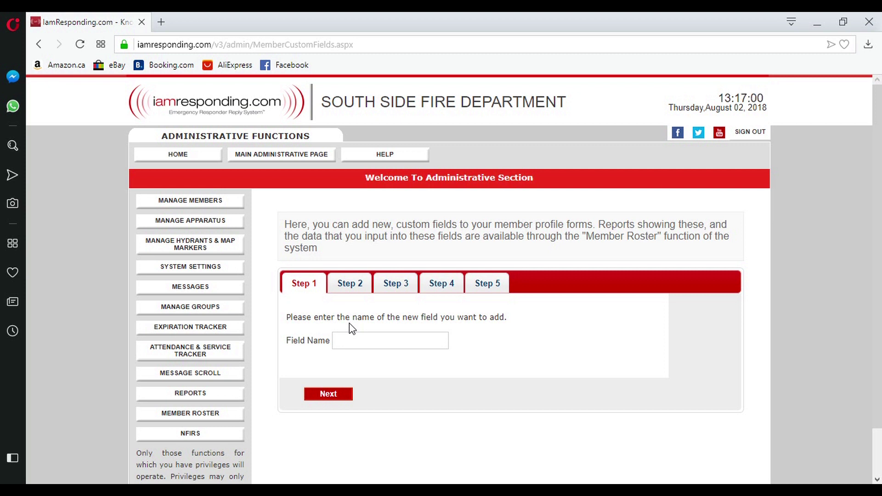
# - Name the new member profile field "Helmet Make/Model" and continue to the data type choice
pyautogui.click(357, 340)
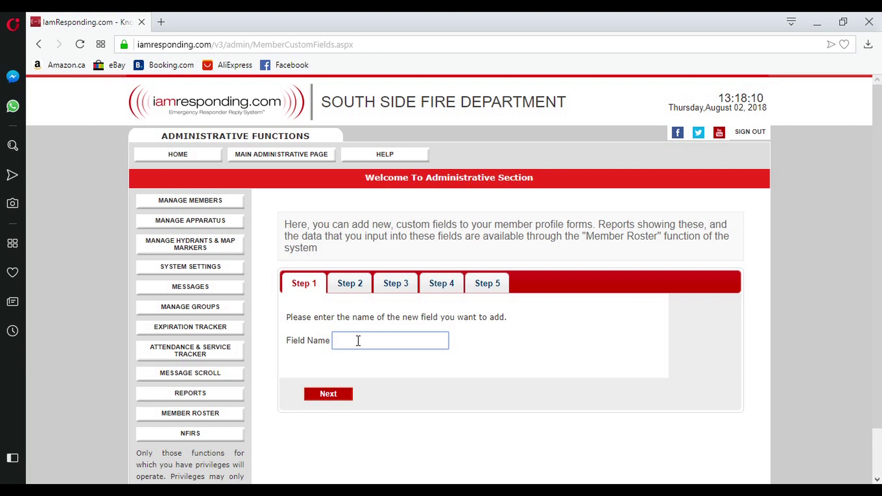
pyautogui.write('He')
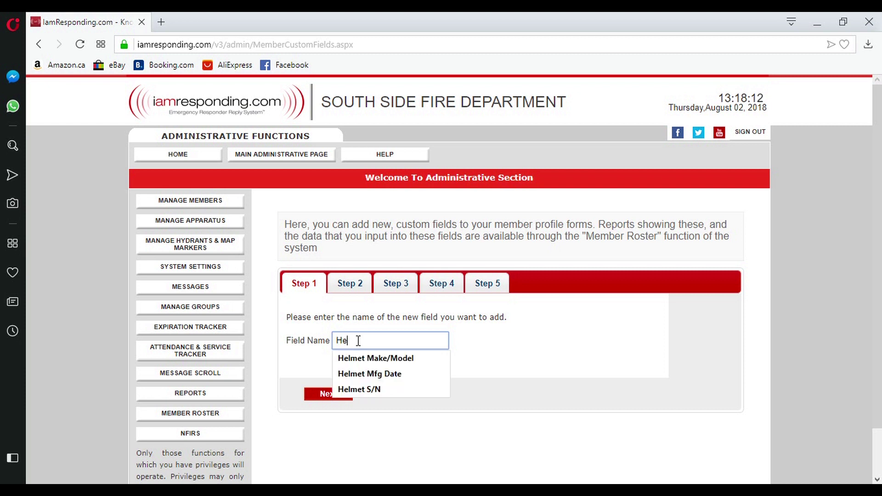
pyautogui.write('lmet Make ')
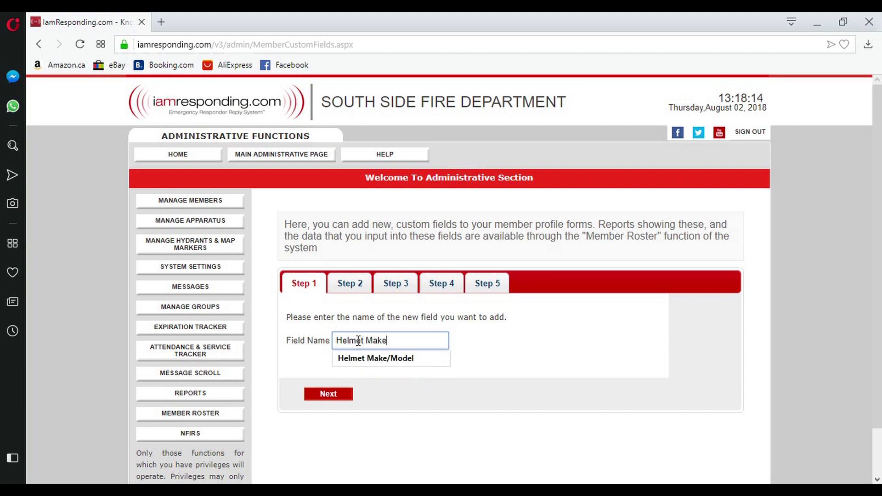
pyautogui.write('/')
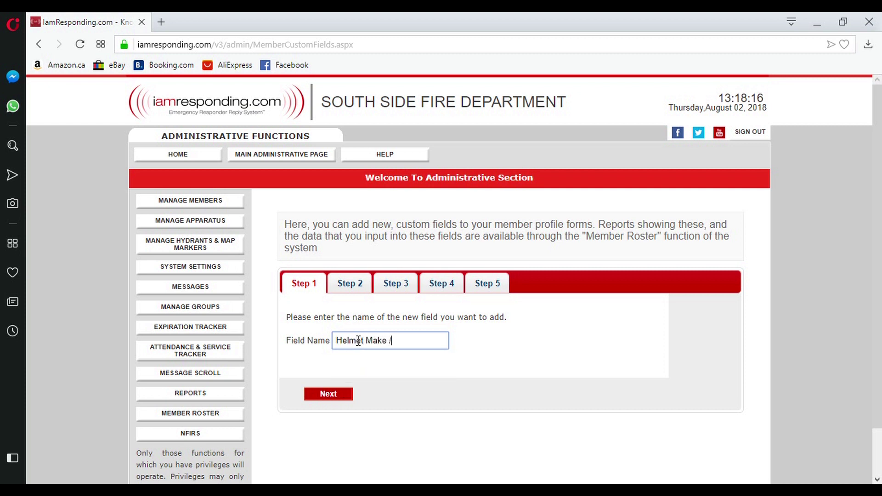
pyautogui.write('Model')
pyautogui.click(390, 340)
pyautogui.press('BackSpace')
pyautogui.click(419, 342)
pyautogui.click(418, 343)
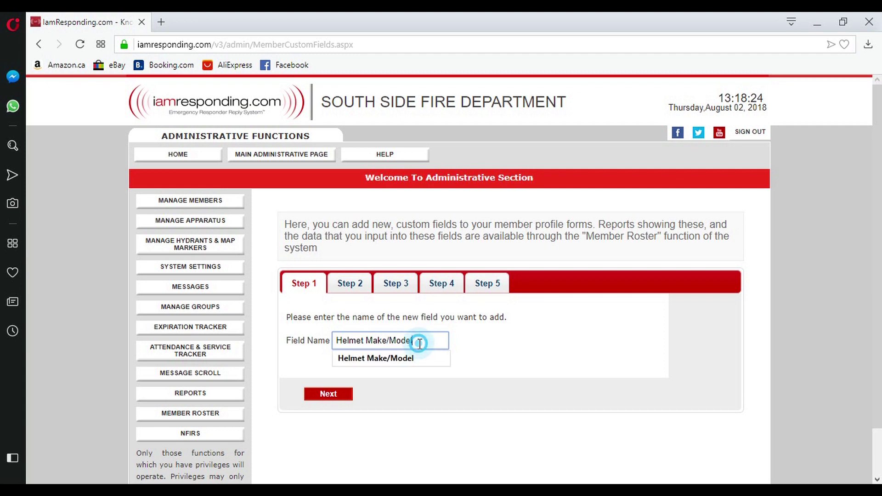
pyautogui.click(328, 394)
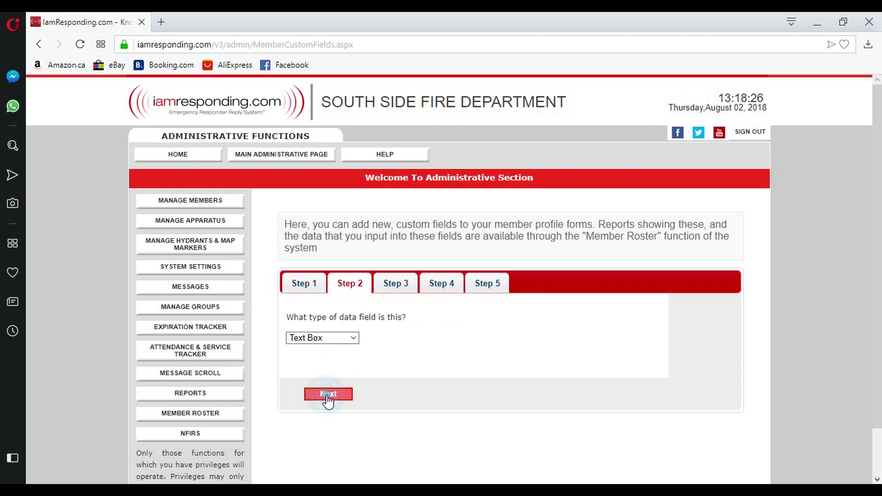
# - Set the field's data type to Text Box and its editing permission to "Permitted to add, edit or delete all member's information?"
pyautogui.click(340, 342)
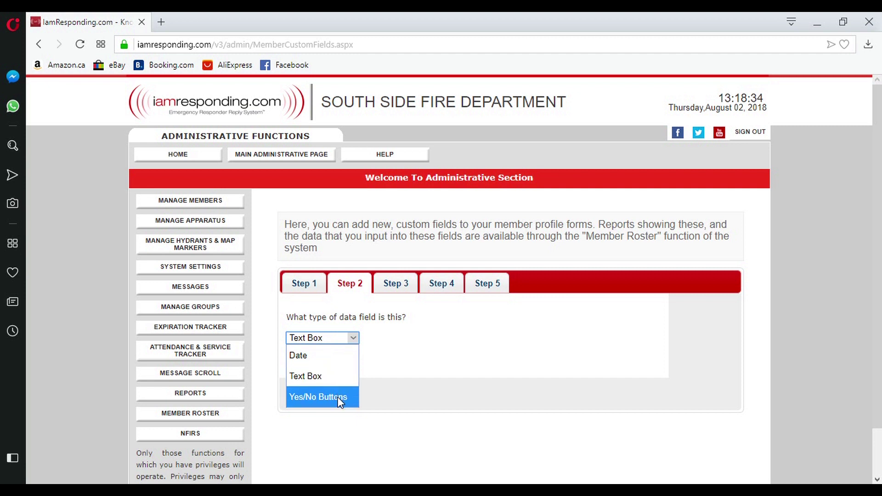
pyautogui.click(338, 377)
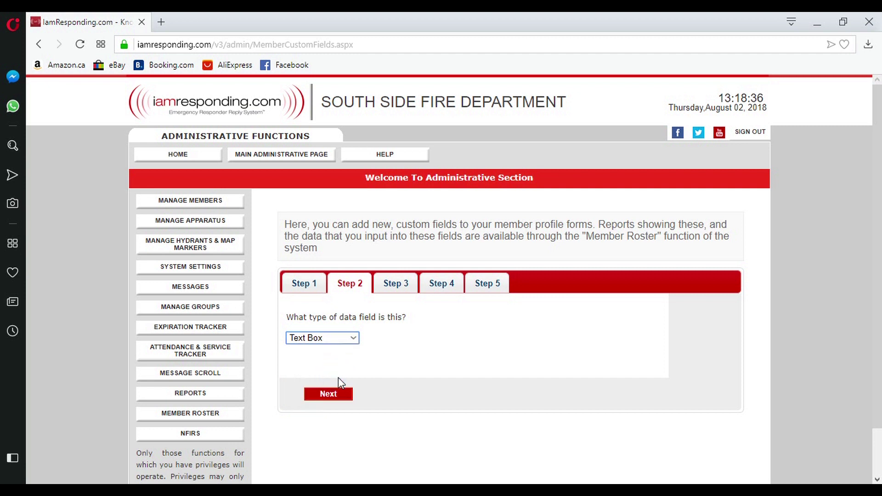
pyautogui.click(339, 394)
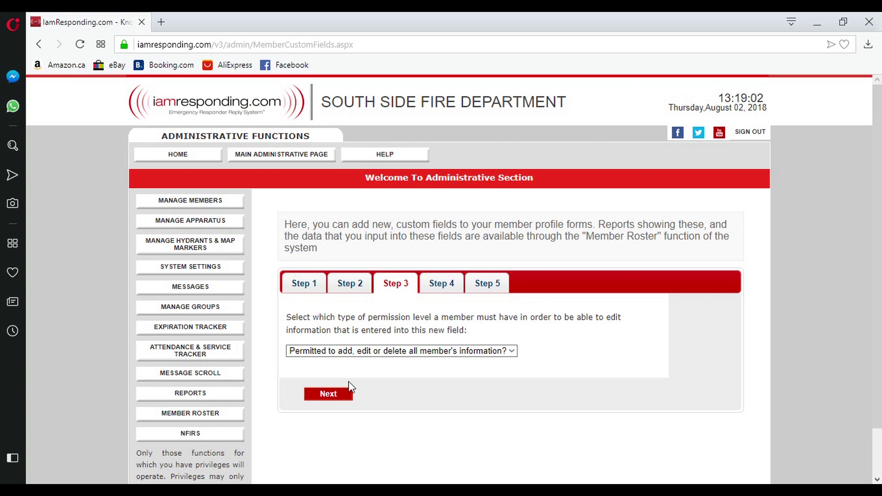
pyautogui.click(369, 353)
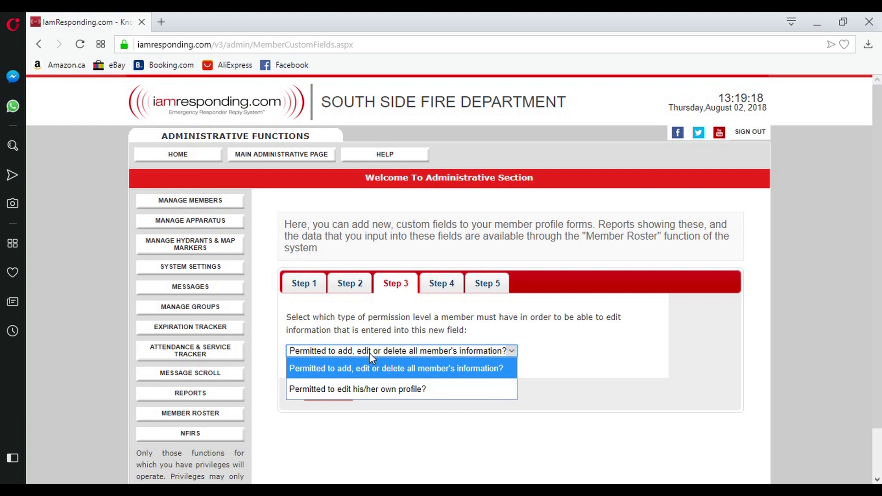
pyautogui.click(401, 366)
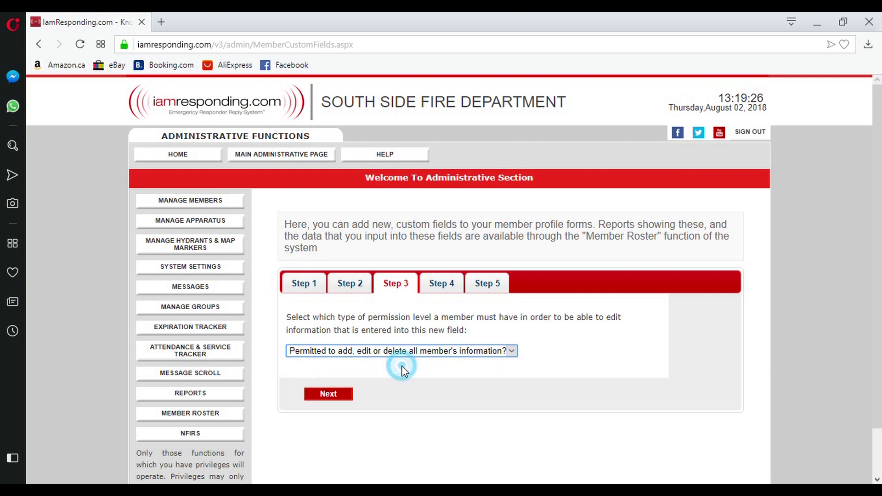
pyautogui.click(341, 405)
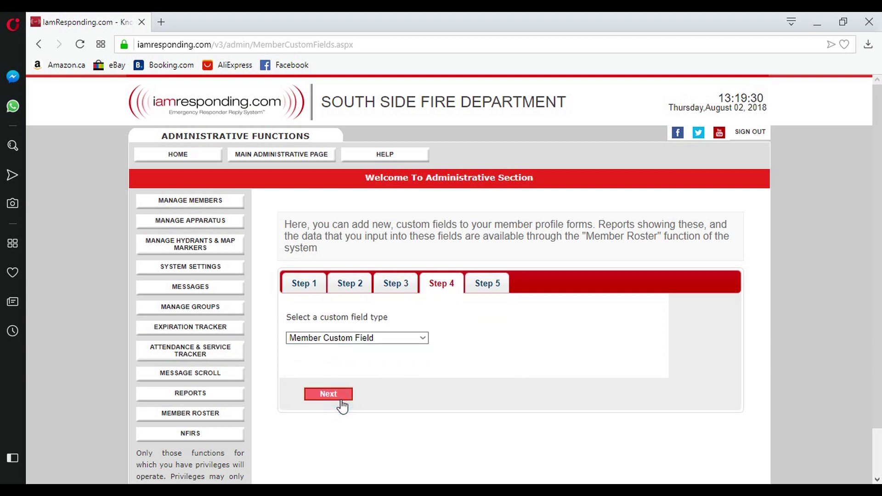
# - Choose Member Custom Field as the custom field type and submit the Helmet Make/Model field
pyautogui.click(361, 339)
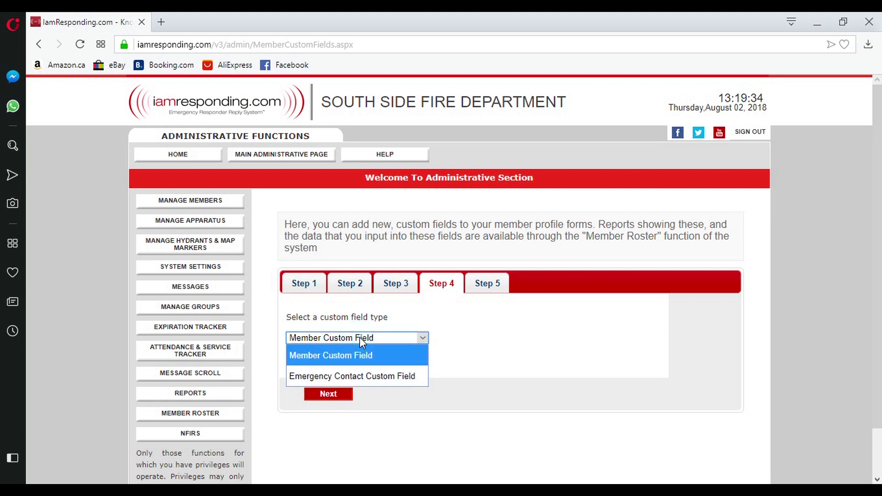
pyautogui.click(366, 359)
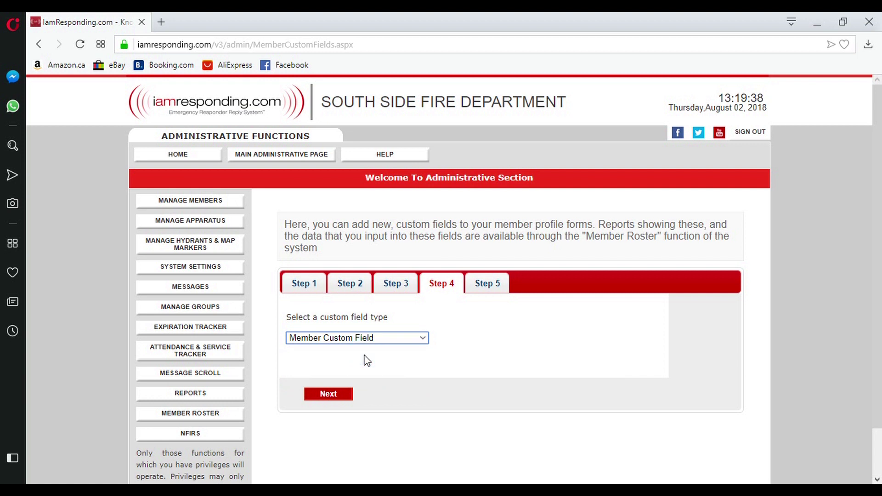
pyautogui.click(345, 393)
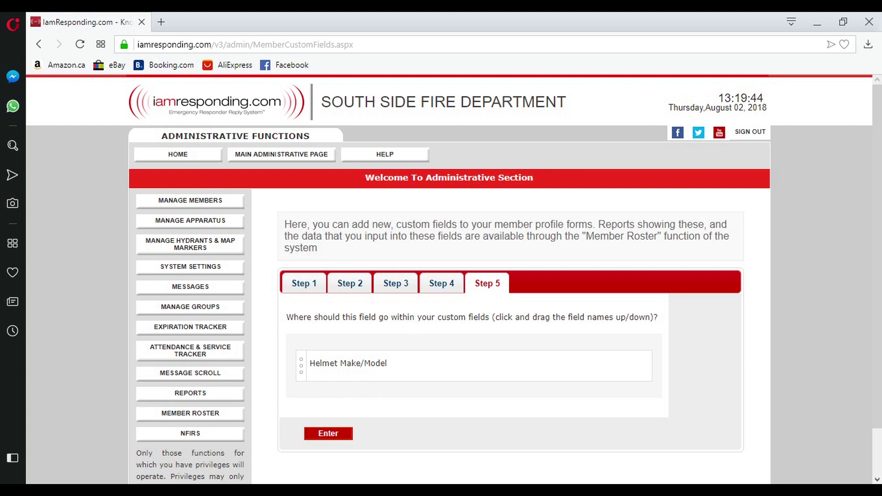
pyautogui.moveTo(355, 355)
pyautogui.mouseDown()
pyautogui.moveTo(354, 374)
pyautogui.moveTo(356, 337)
pyautogui.moveTo(357, 361)
pyautogui.mouseUp()
pyautogui.click(335, 438)
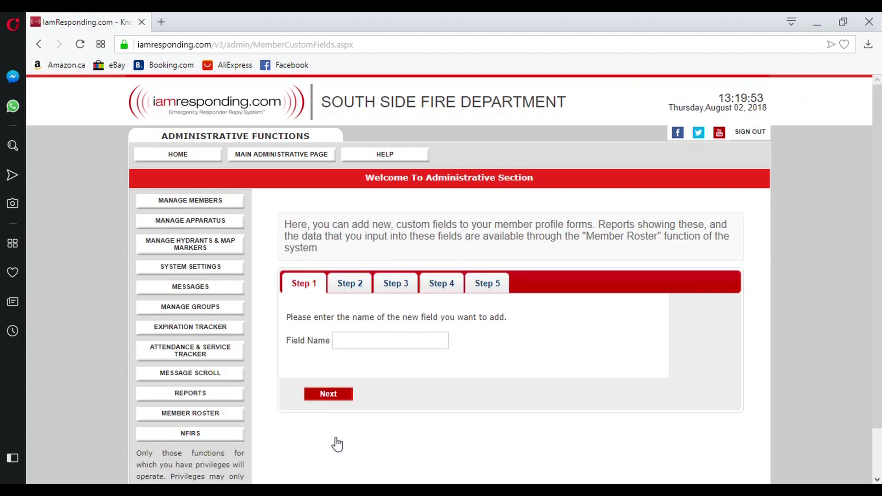
# - Start another new profile field named "Helmet S/N" and continue to the data type choice
pyautogui.click(377, 346)
pyautogui.click(380, 348)
pyautogui.write('Hel')
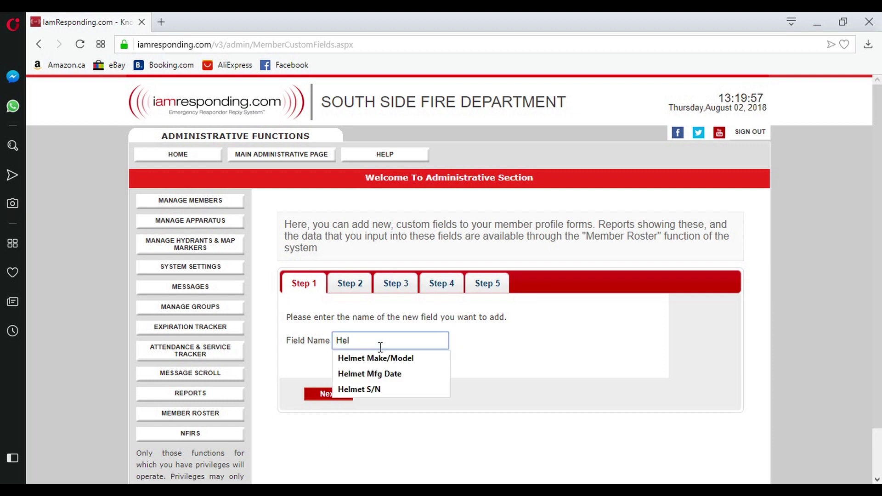
pyautogui.write('met S/N')
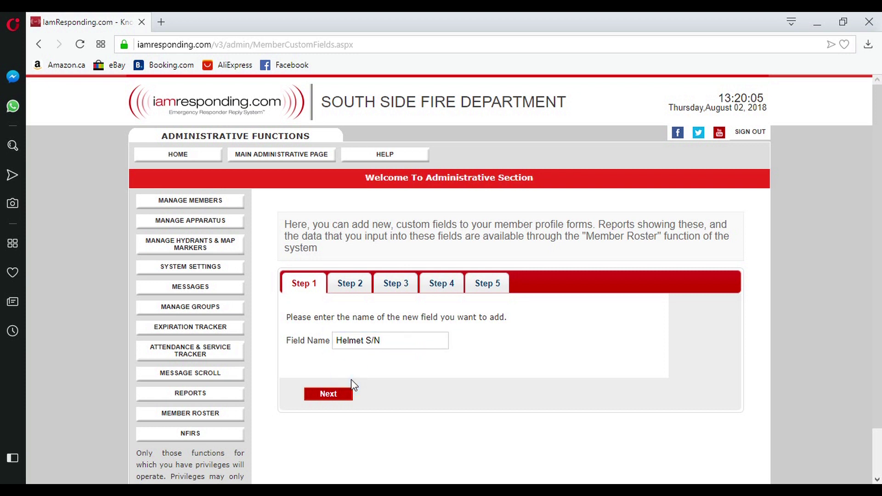
pyautogui.click(347, 394)
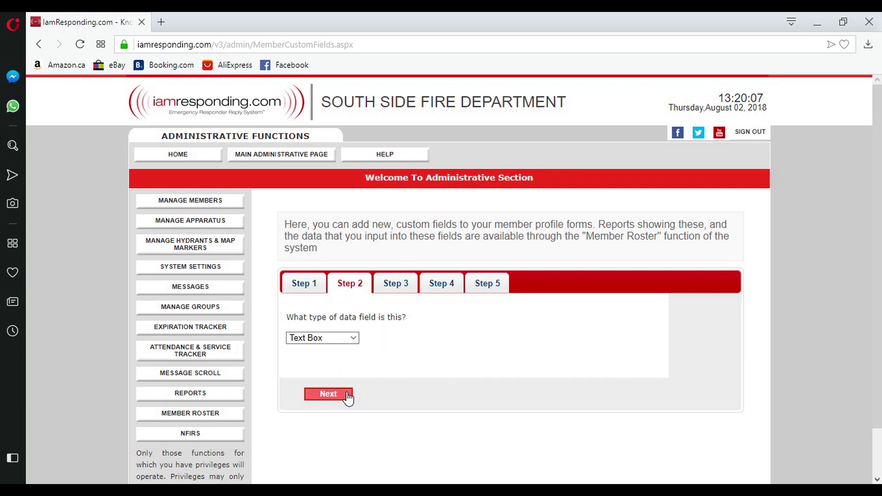
# - Keep the Text Box and Member Custom Field defaults, arrange the custom field order, and submit the Helmet S/N field
pyautogui.click(347, 394)
pyautogui.click(347, 394)
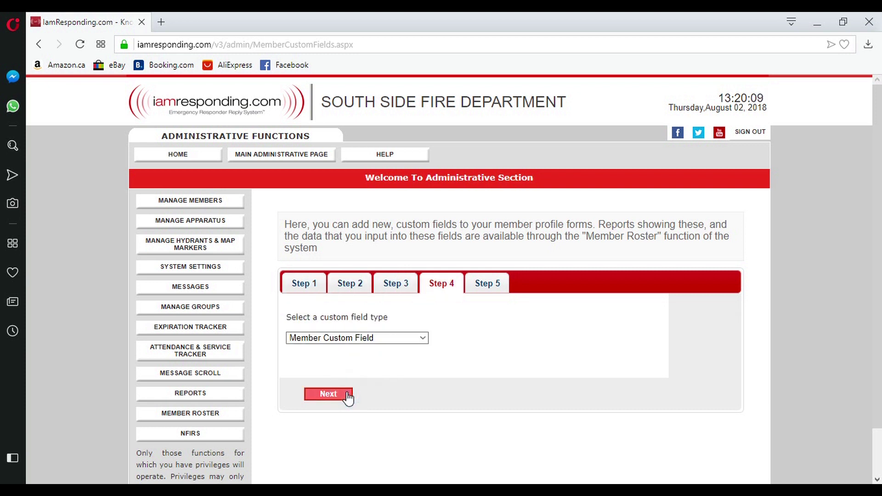
pyautogui.click(348, 396)
pyautogui.moveTo(341, 373); pyautogui.dragTo(340, 413)
pyautogui.click(335, 473)
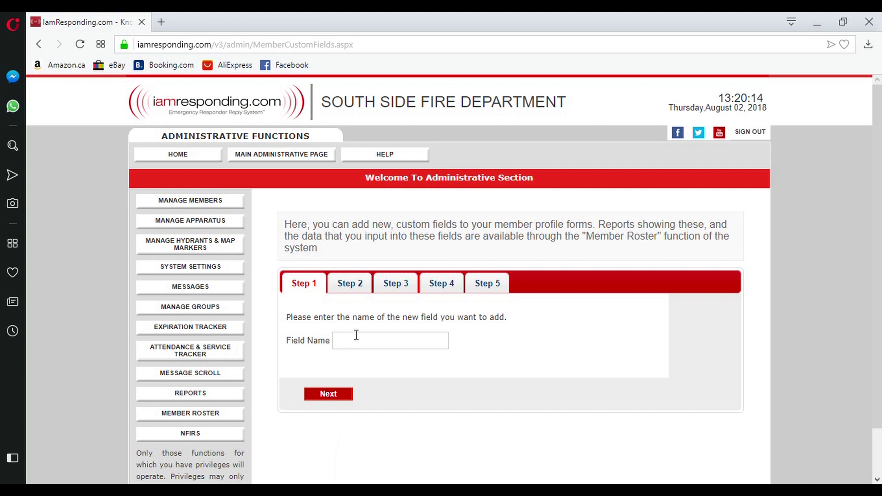
# - Start a new profile field named "Helmet Mfg Date" and set its data type to Date
pyautogui.click(356, 335)
pyautogui.write('Helmet M')
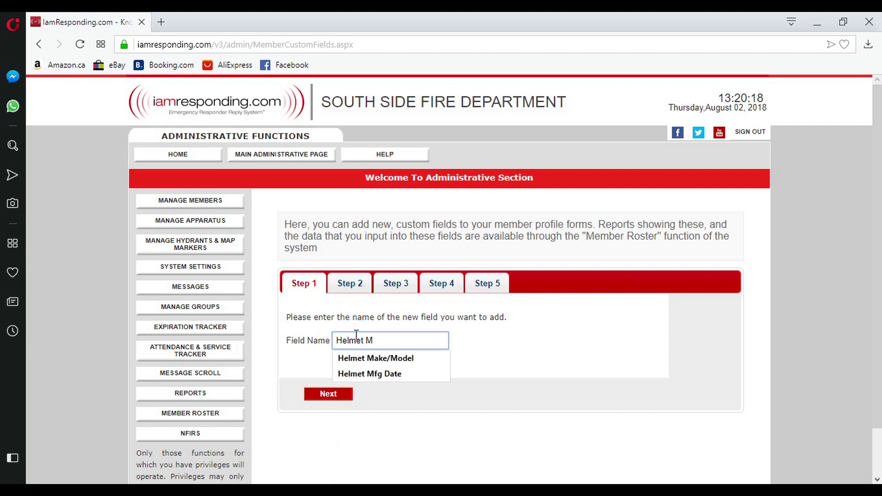
pyautogui.write('fg Date')
pyautogui.click(367, 358)
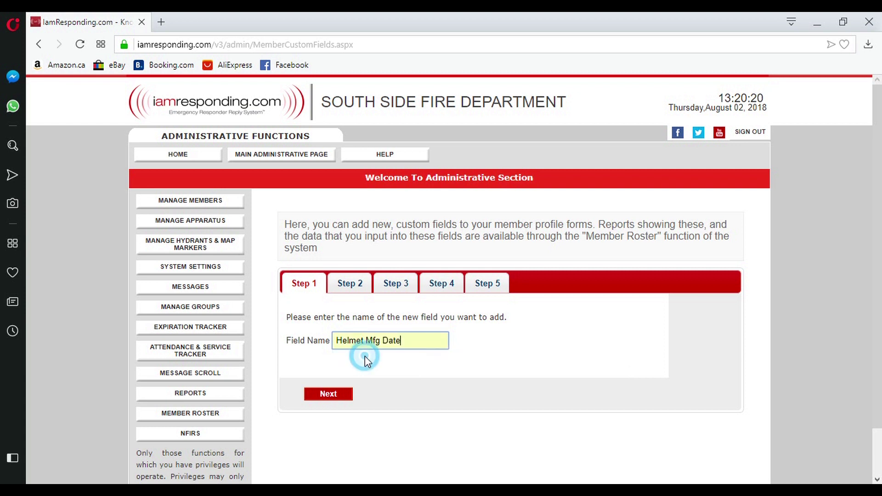
pyautogui.click(335, 398)
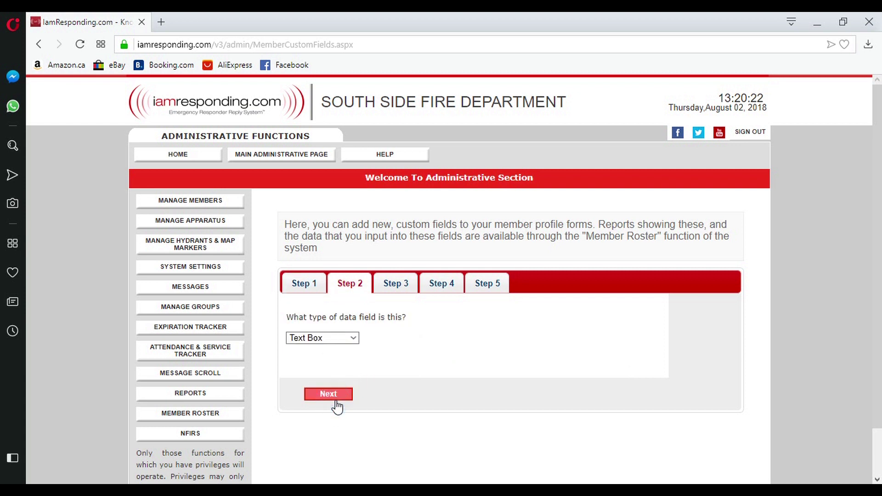
pyautogui.click(330, 338)
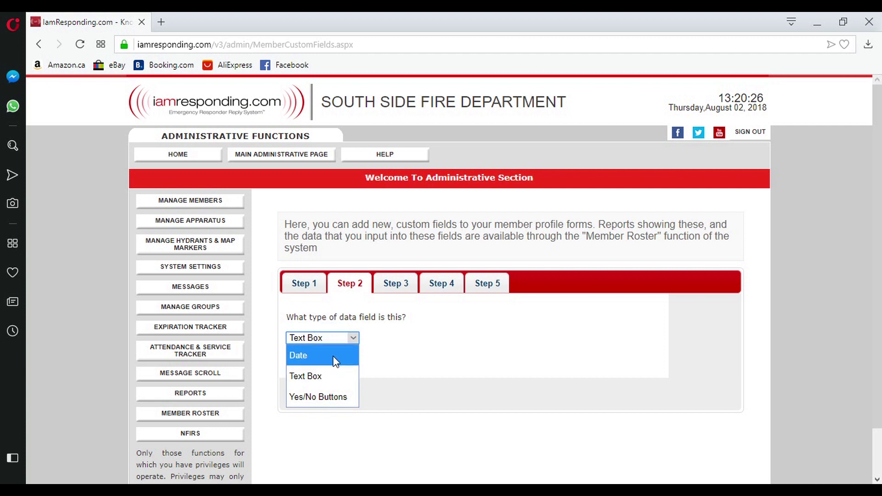
pyautogui.click(333, 360)
pyautogui.click(339, 400)
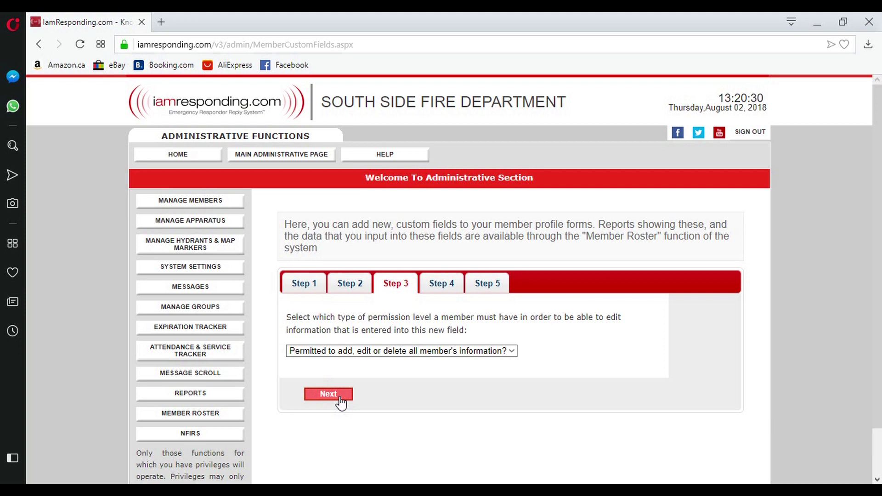
# - Keep the default edit permission and Member Custom Field type, place Helmet Mfg Date below Helmet S/N, and submit the field
pyautogui.click(341, 402)
pyautogui.click(339, 396)
pyautogui.moveTo(384, 366); pyautogui.dragTo(373, 453)
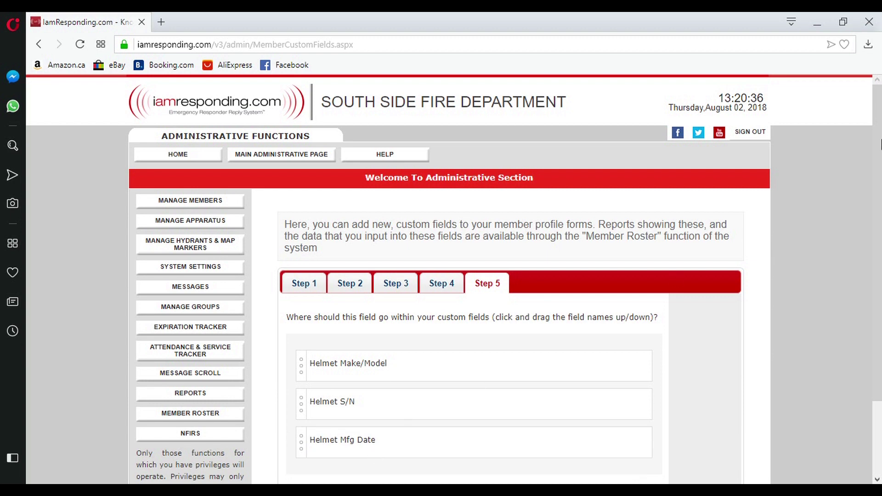
pyautogui.scroll(-2, 879, 175)
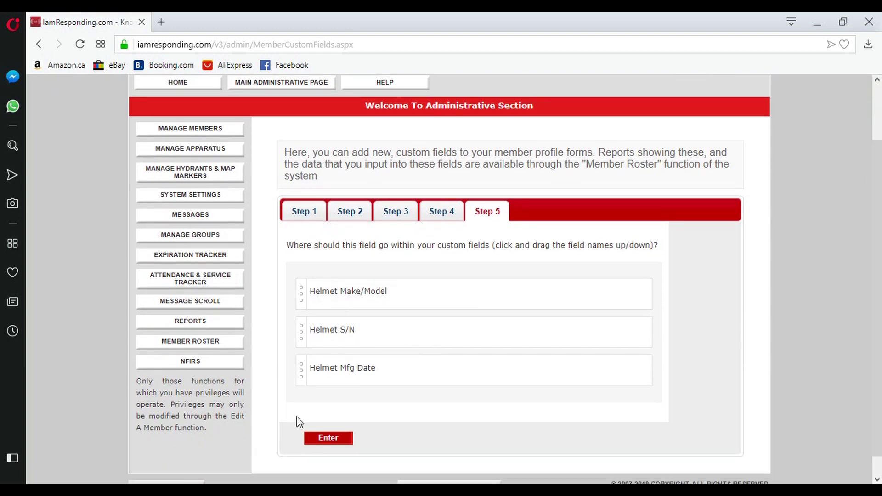
pyautogui.click(314, 438)
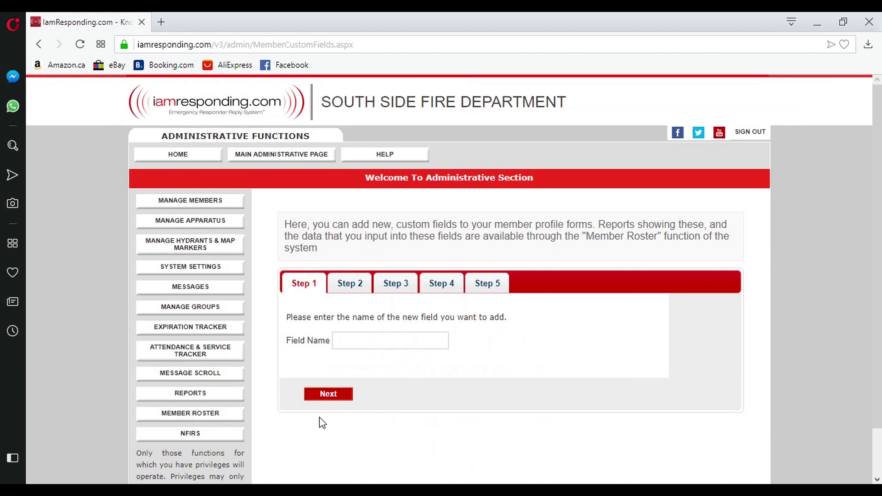
# - Start a new profile field named "Helmet Light Issued" and set its data type to Yes/No Buttons
pyautogui.click(346, 341)
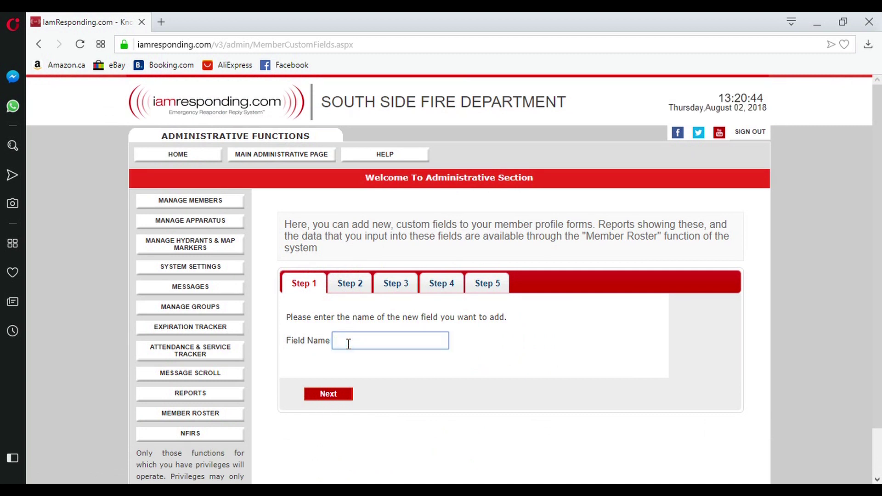
pyautogui.write('Helmet')
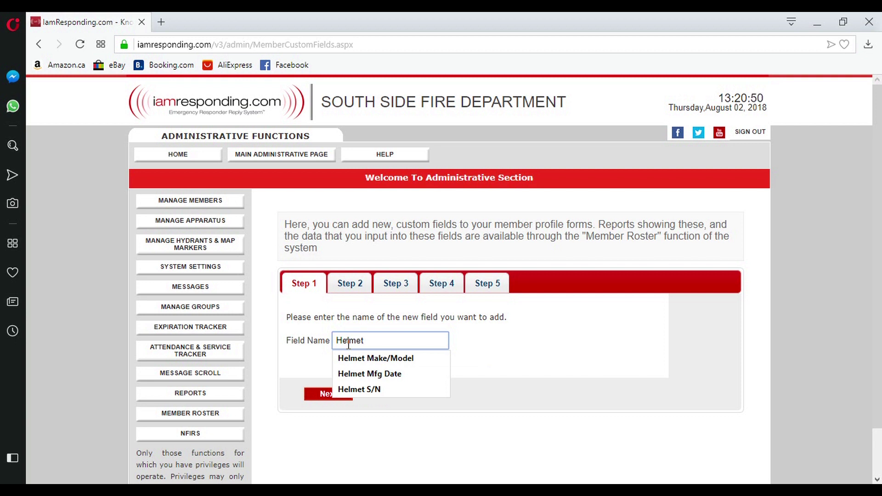
pyautogui.write(' Light')
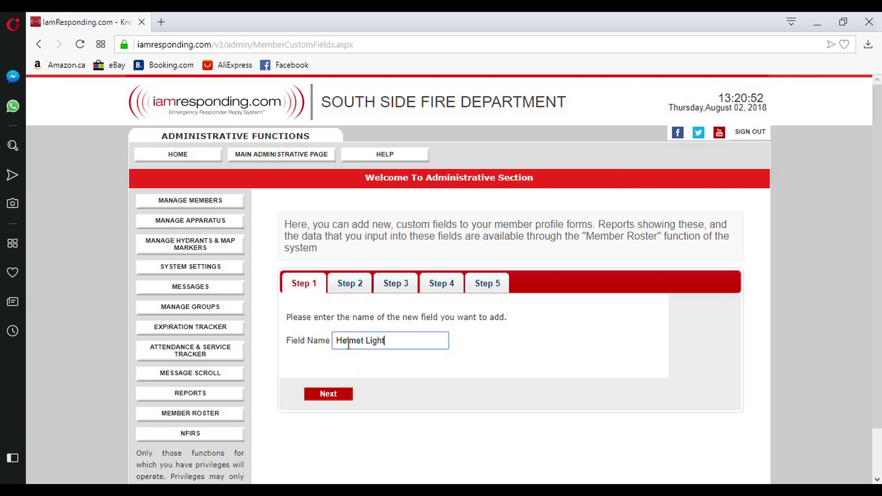
pyautogui.write(' Issued')
pyautogui.click(339, 396)
pyautogui.click(334, 338)
pyautogui.click(334, 397)
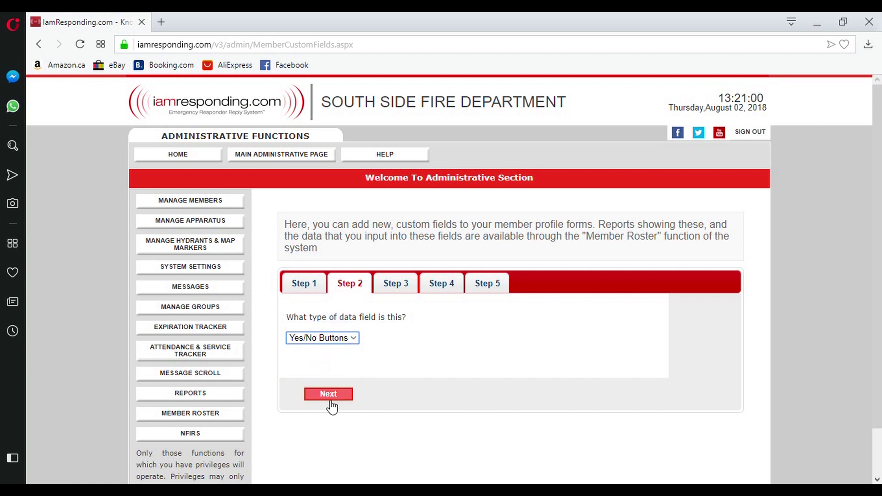
# - Keep the default permission and Member Custom Field type, place Helmet Light Issued below Helmet Mfg Date, and submit the field
pyautogui.click(331, 402)
pyautogui.click(331, 403)
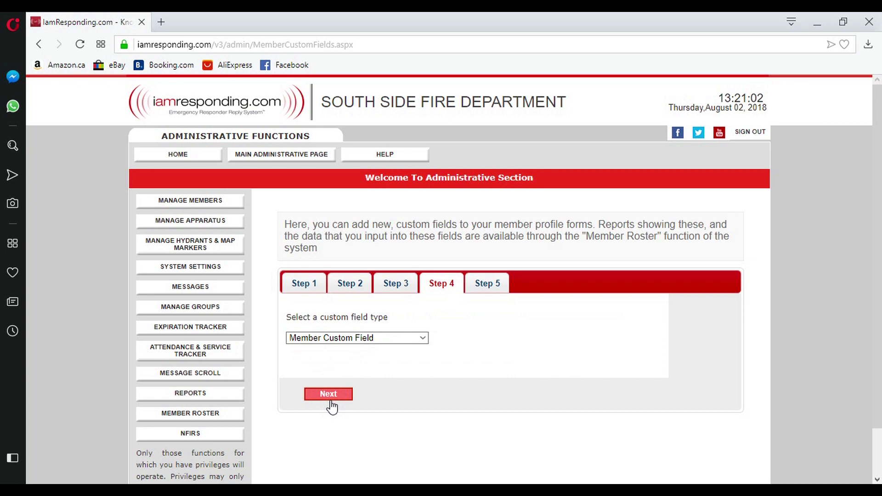
pyautogui.click(330, 403)
pyautogui.moveTo(348, 371); pyautogui.dragTo(364, 358)
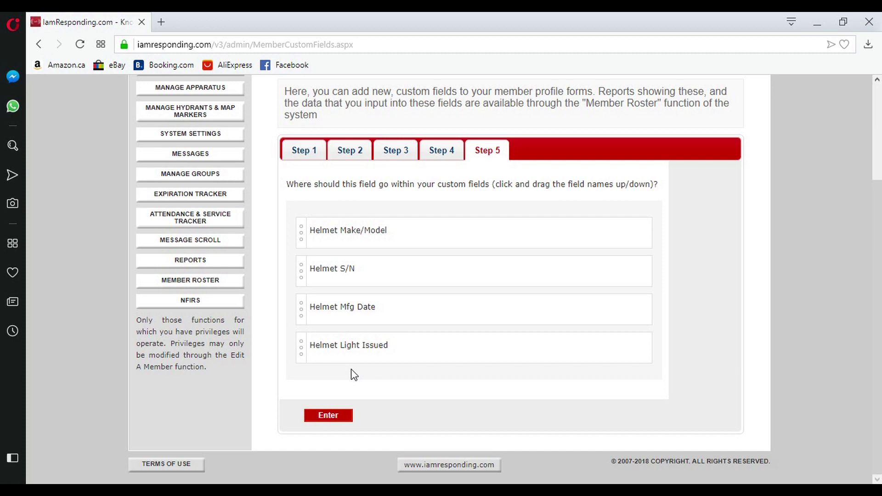
pyautogui.click(332, 416)
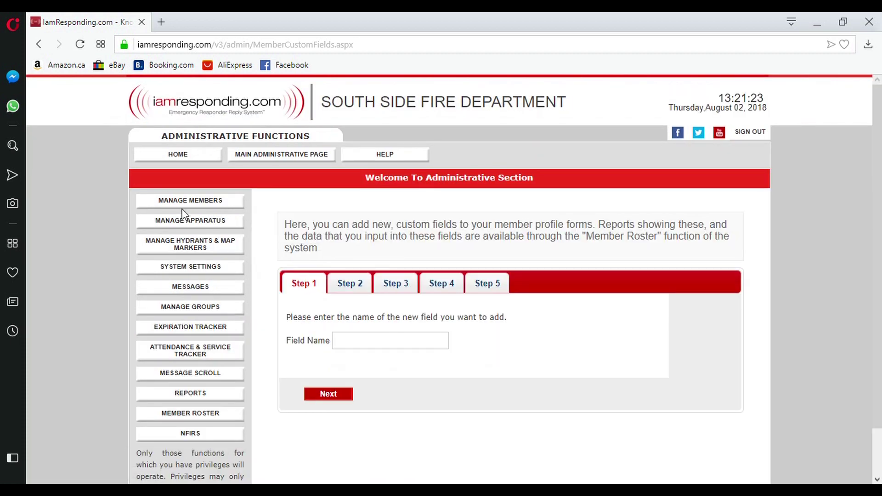
# - Open the first listed member's profile for editing
pyautogui.moveTo(212, 202)
pyautogui.click(306, 229)
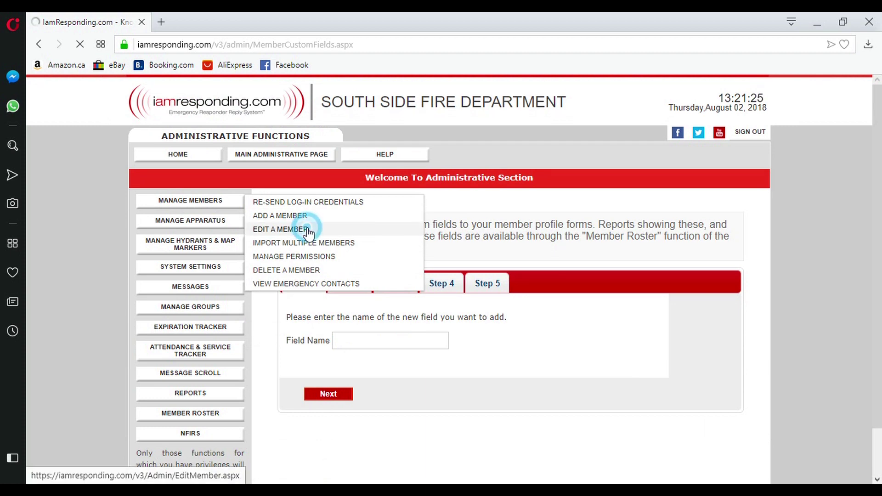
pyautogui.click(497, 217)
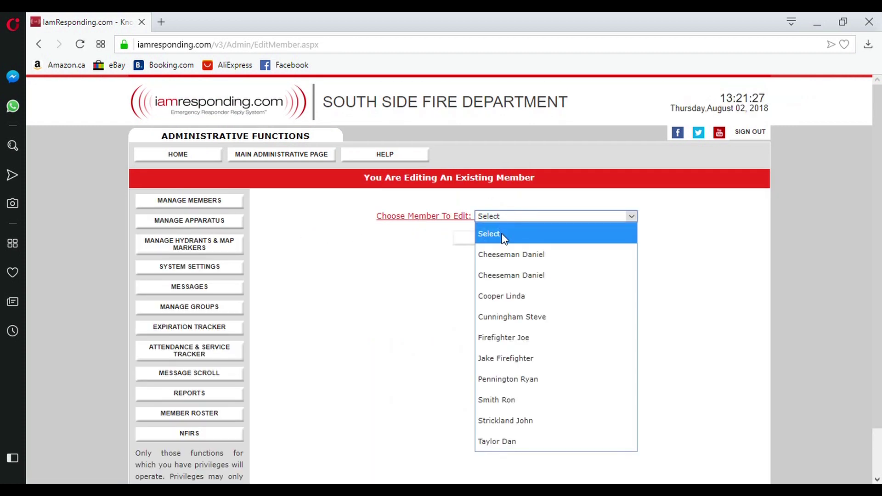
pyautogui.click(503, 253)
pyautogui.click(510, 239)
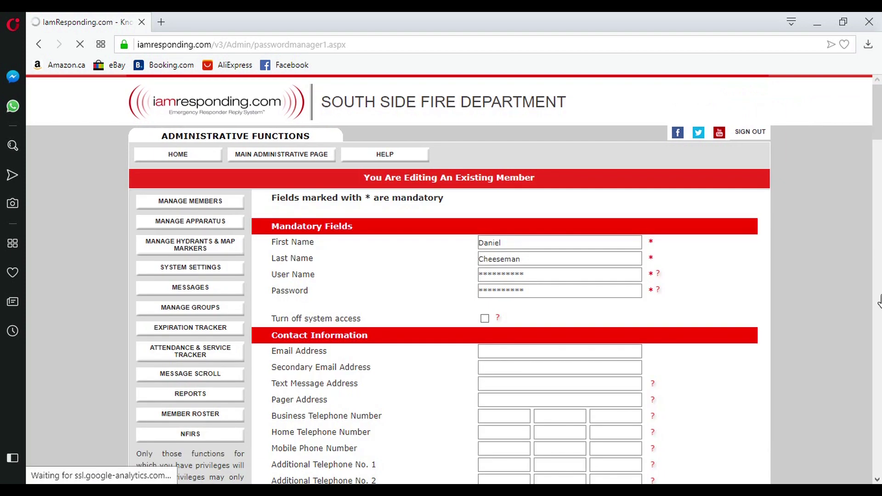
# - In the member's custom fields, enter "Carins 664" as Helmet Make/Model and 123456 as Helmet S/N
pyautogui.click(878, 295)
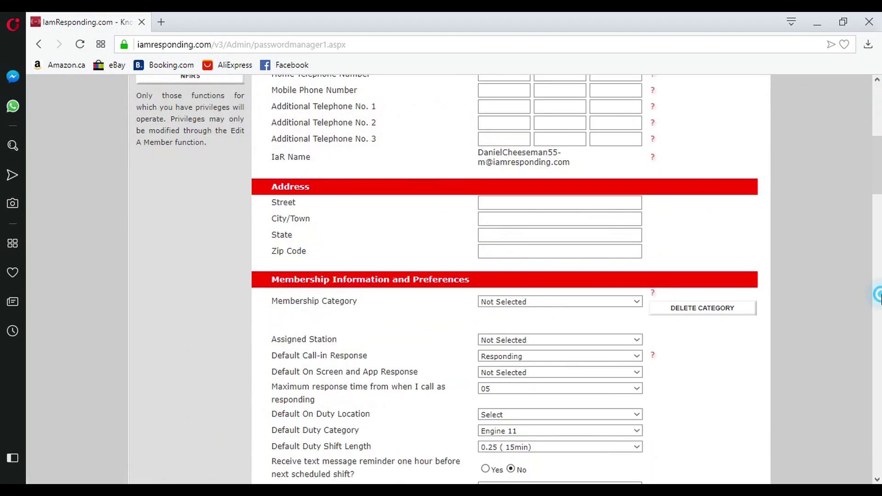
pyautogui.click(878, 295)
pyautogui.click(878, 295)
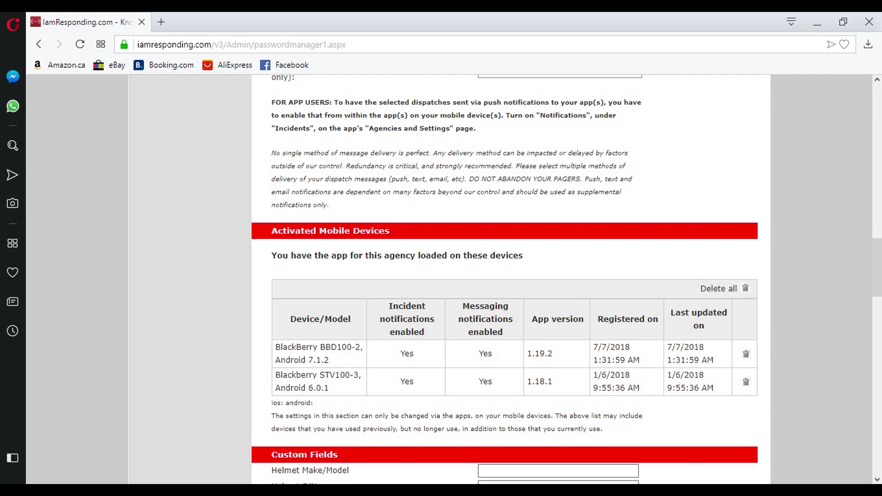
pyautogui.click(877, 480)
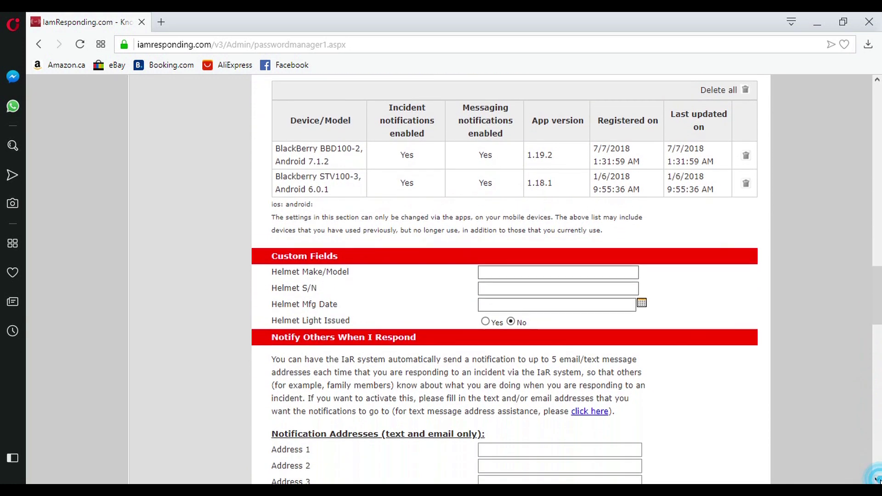
pyautogui.click(514, 263)
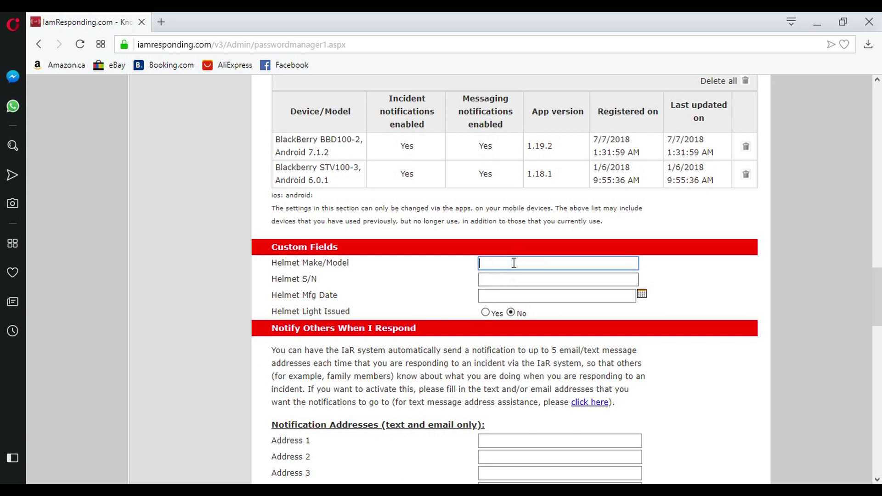
pyautogui.write('Carins 664')
pyautogui.click(513, 275)
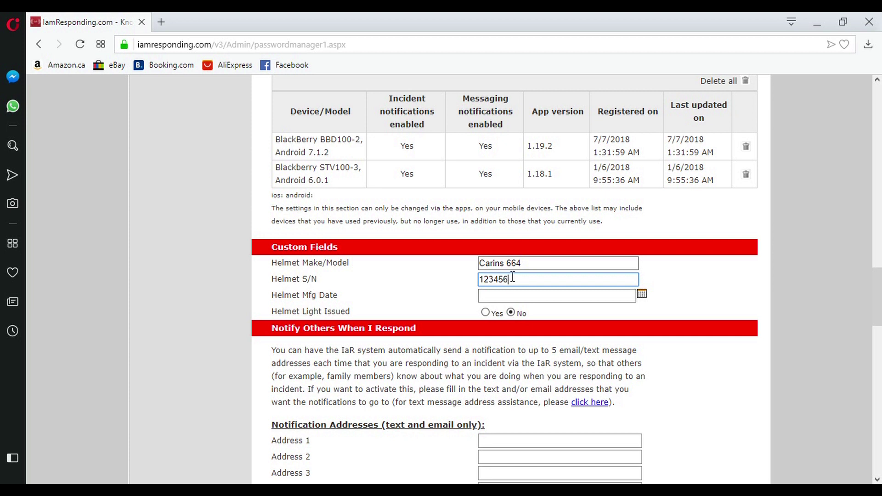
# - Set Helmet Mfg Date to 08/01/2016 and Helmet Light Issued to Yes
pyautogui.click(642, 294)
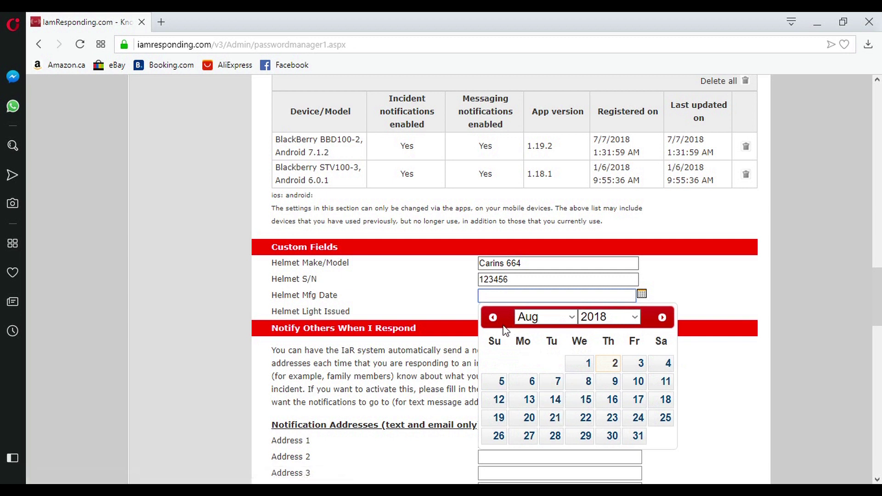
pyautogui.click(597, 317)
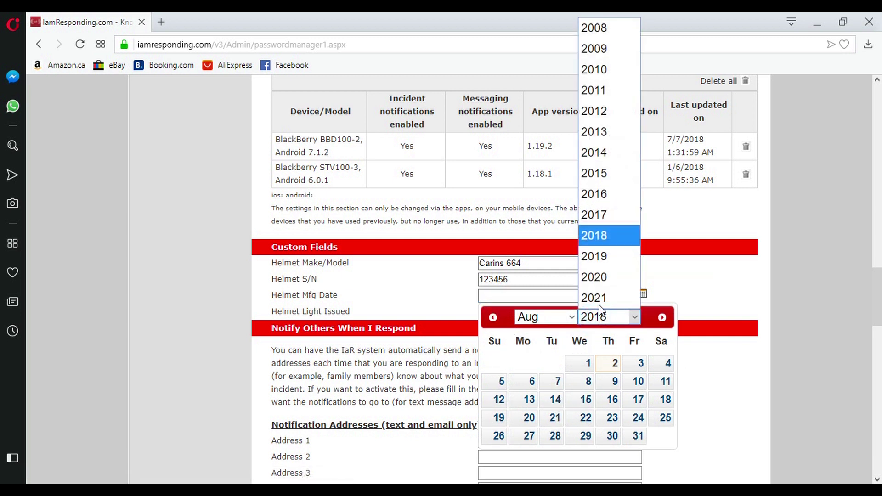
pyautogui.click(605, 220)
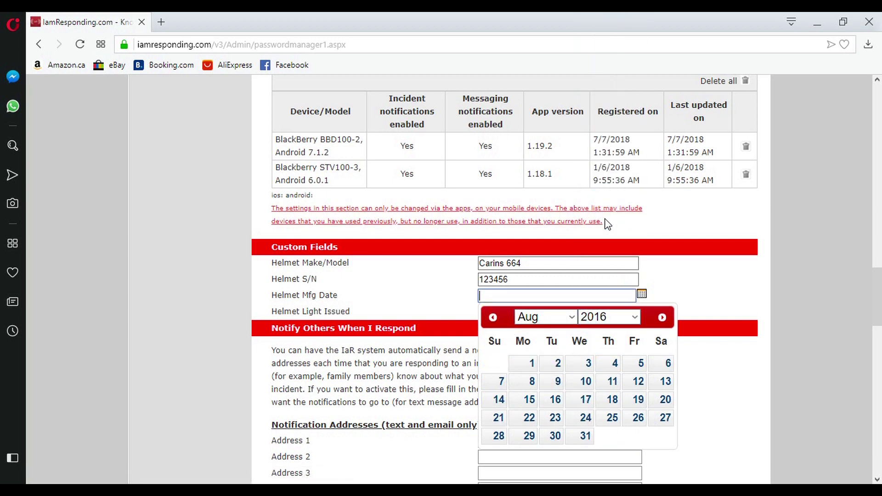
pyautogui.click(532, 367)
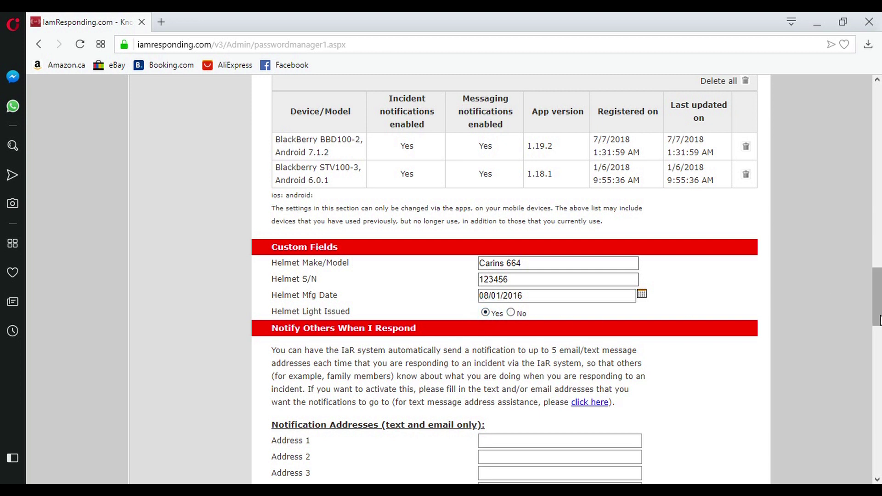
# - Save the updated member profile
pyautogui.click(876, 362)
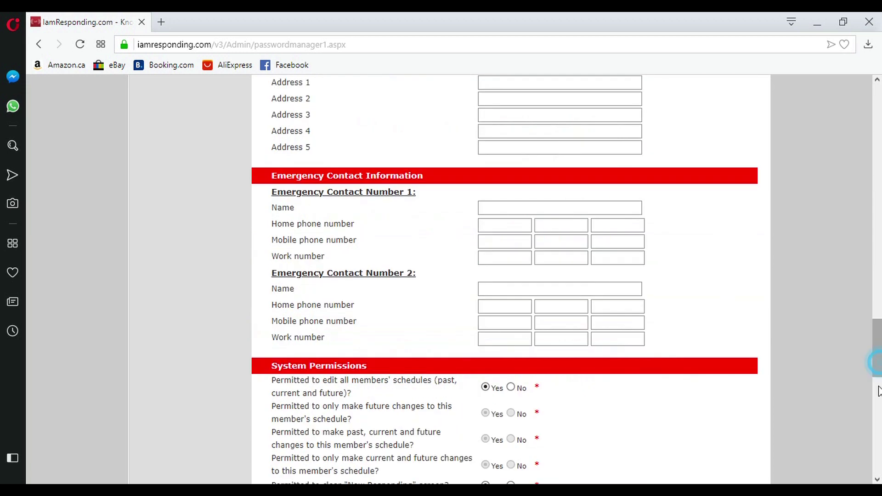
pyautogui.click(877, 437)
pyautogui.click(877, 436)
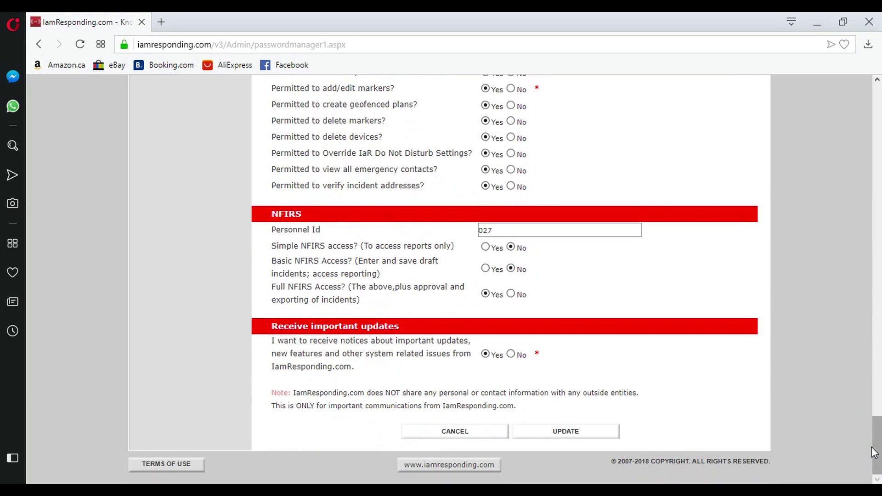
pyautogui.click(584, 435)
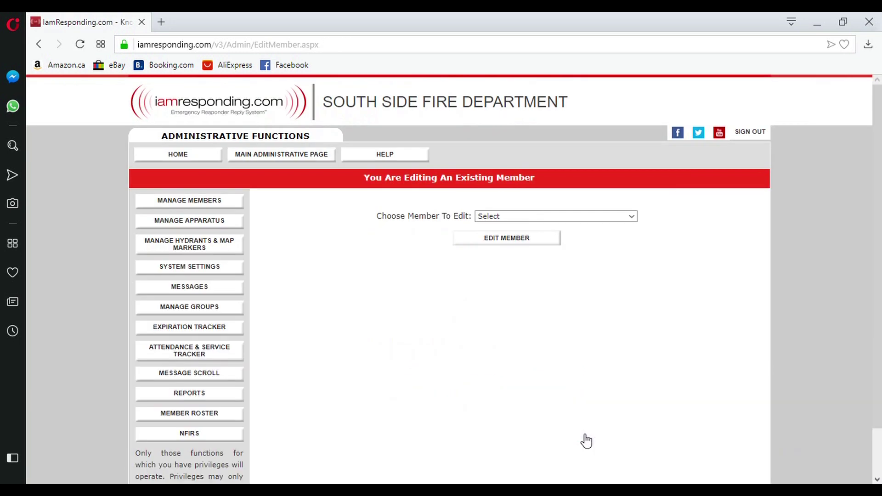
# - Open the fourth listed member's profile for editing
pyautogui.click(541, 215)
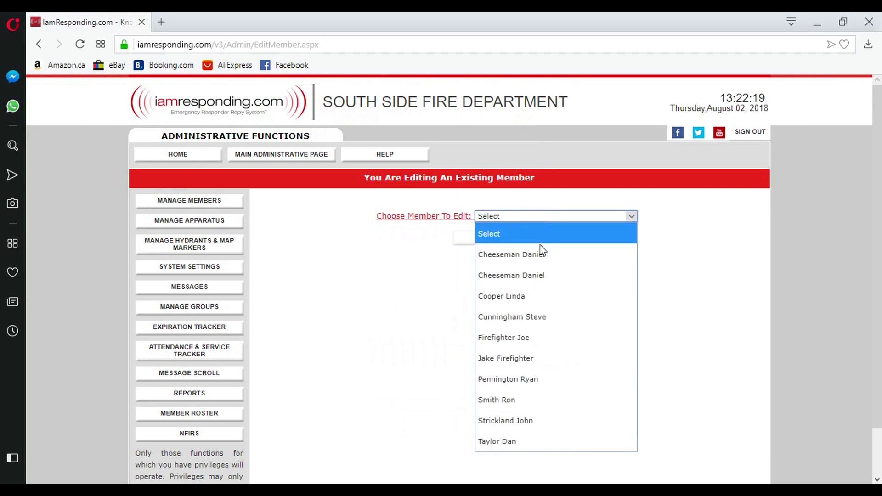
pyautogui.click(541, 316)
pyautogui.click(525, 246)
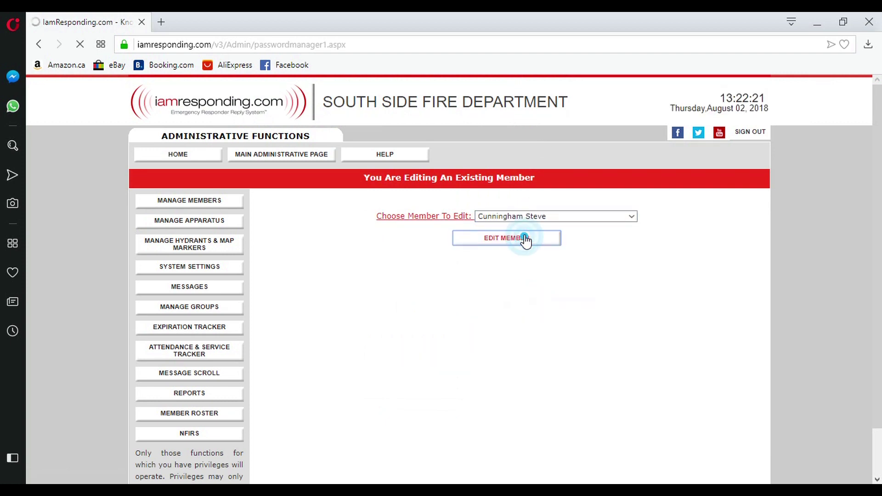
# - In this member's custom fields, enter "Morning Pride" as Helmet Make/Model and 56789 as Helmet S/N
pyautogui.click(877, 372)
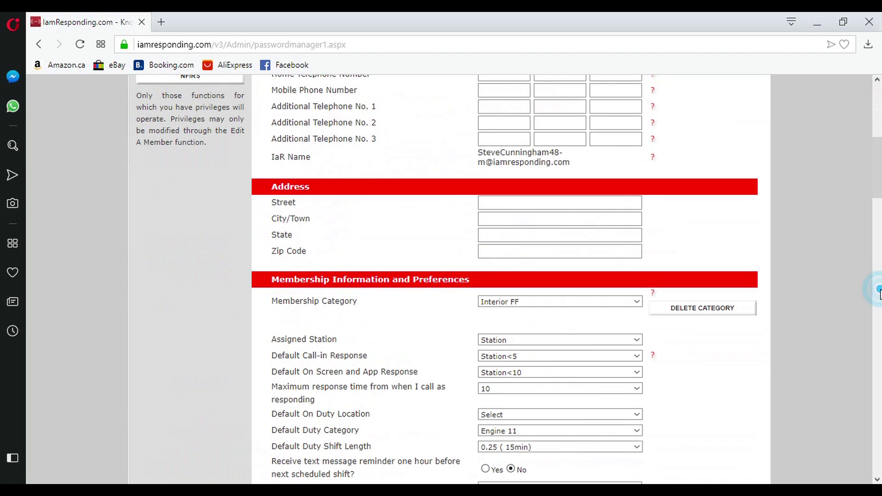
pyautogui.click(874, 414)
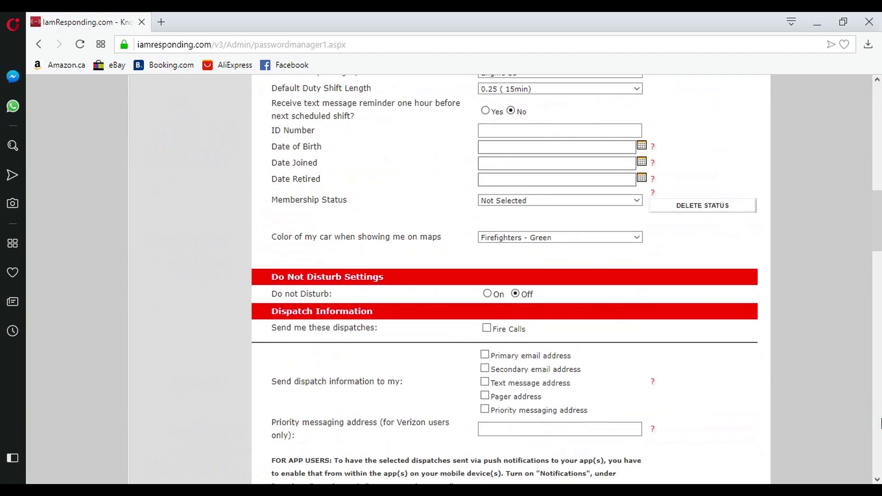
pyautogui.click(880, 422)
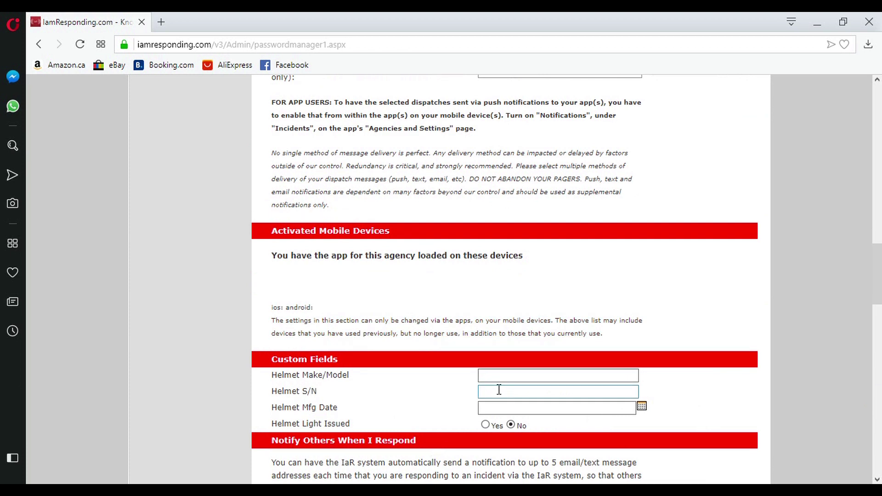
pyautogui.click(510, 377)
pyautogui.write('Morning Pride')
pyautogui.press('Tab')
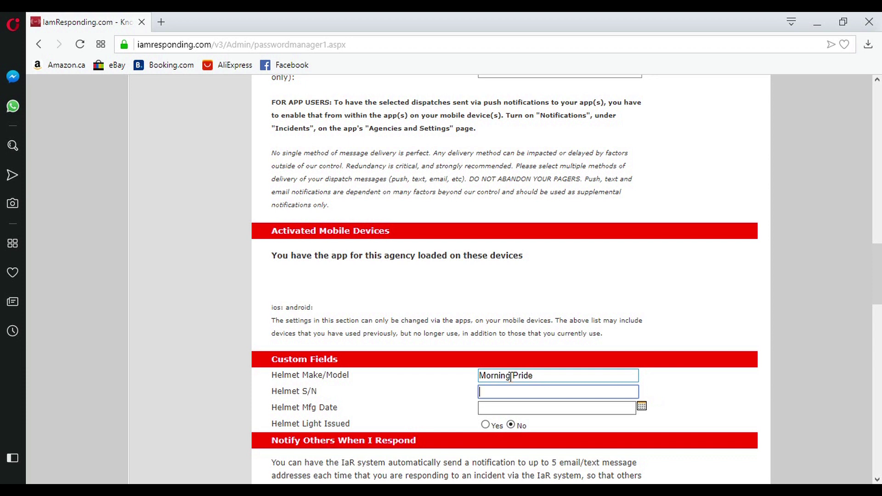
pyautogui.write('789')
# - Set Helmet Mfg Date to 03/01/2018 in the member's custom fields and save the profile
pyautogui.click(559, 407)
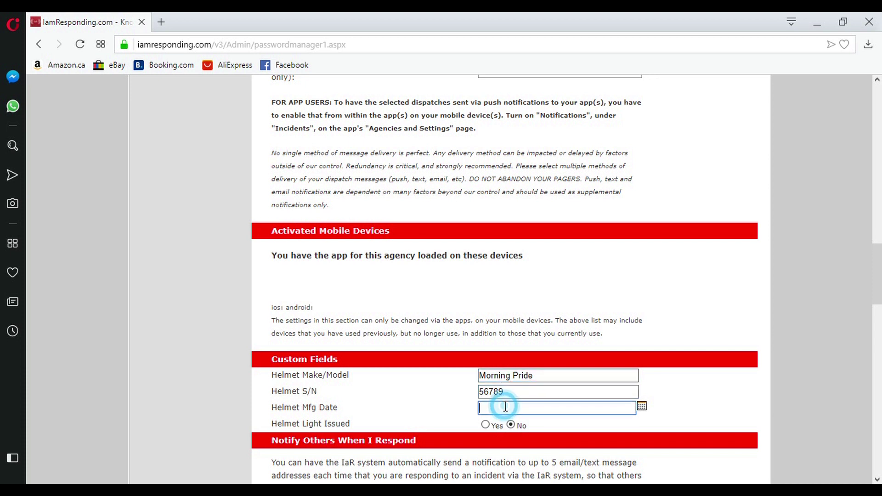
pyautogui.click(641, 407)
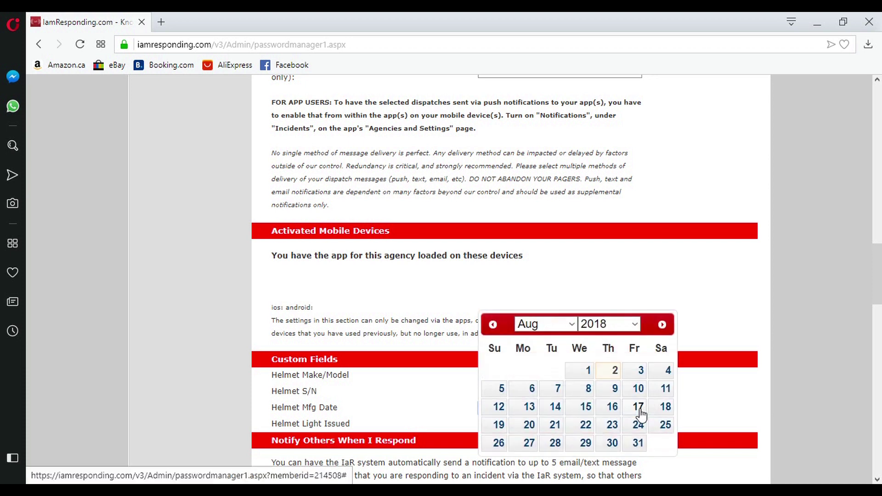
pyautogui.click(492, 325)
pyautogui.click(491, 324)
pyautogui.click(492, 324)
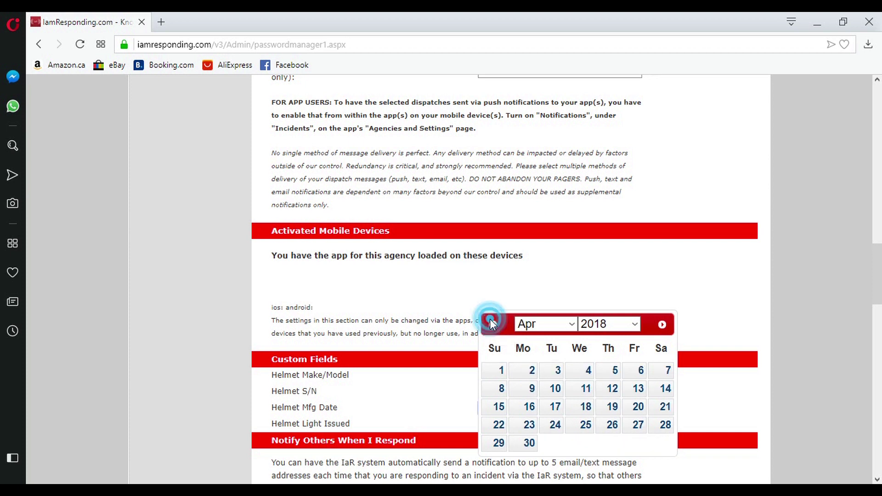
pyautogui.click(491, 325)
pyautogui.click(491, 324)
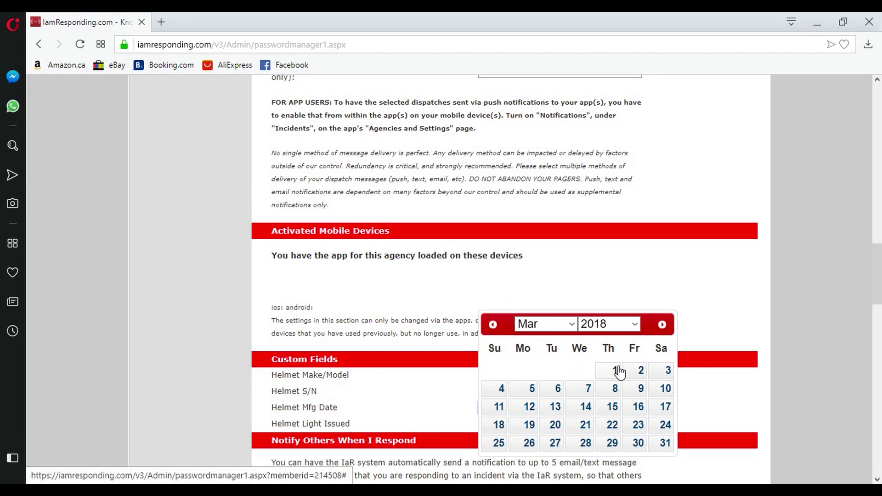
pyautogui.click(615, 370)
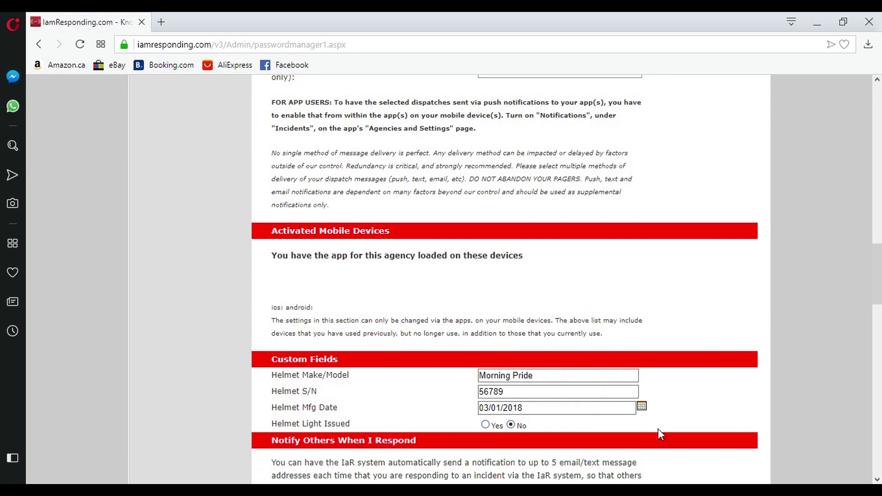
pyautogui.moveTo(878, 297); pyautogui.dragTo(875, 480)
pyautogui.click(583, 433)
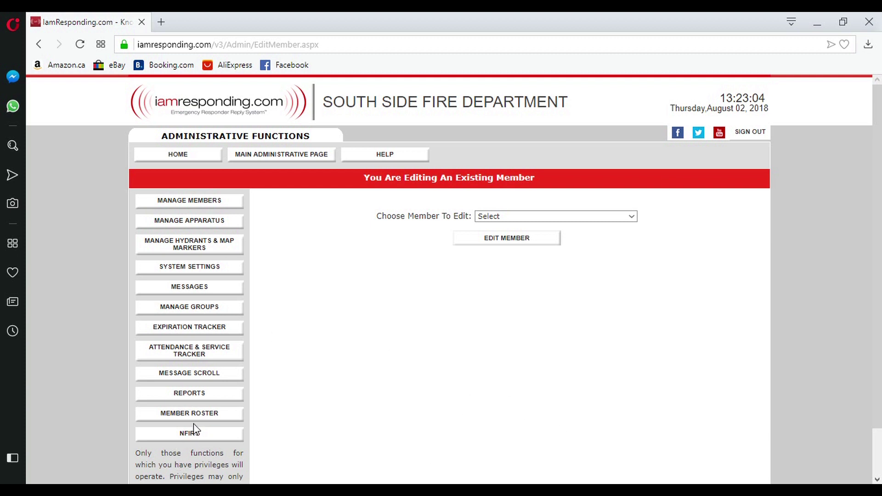
# - Start a member roster report with all columns deselected except Name
pyautogui.click(203, 414)
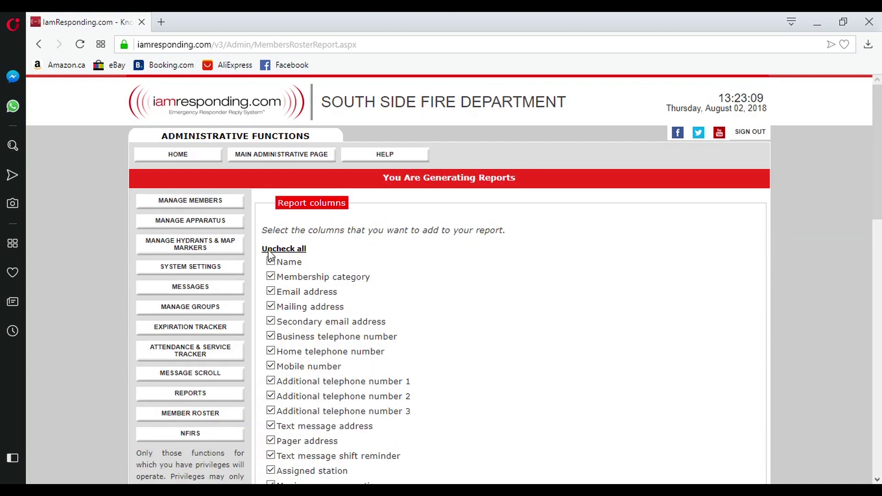
pyautogui.click(295, 249)
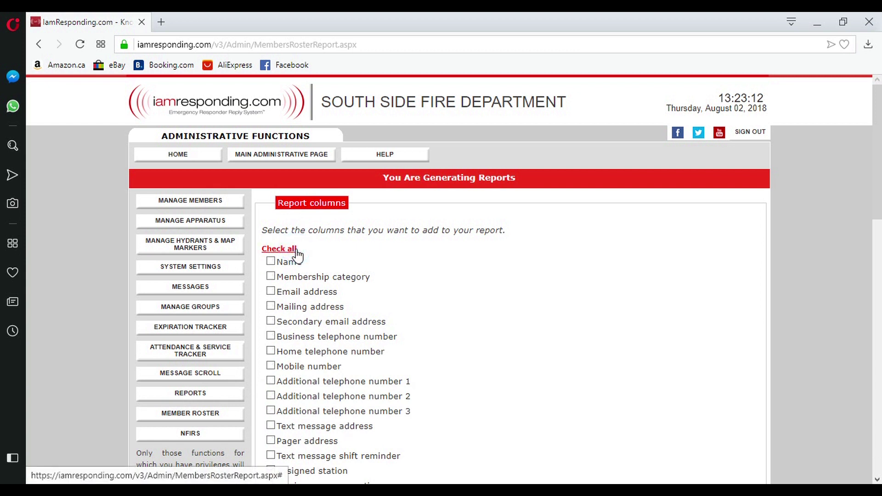
pyautogui.click(272, 261)
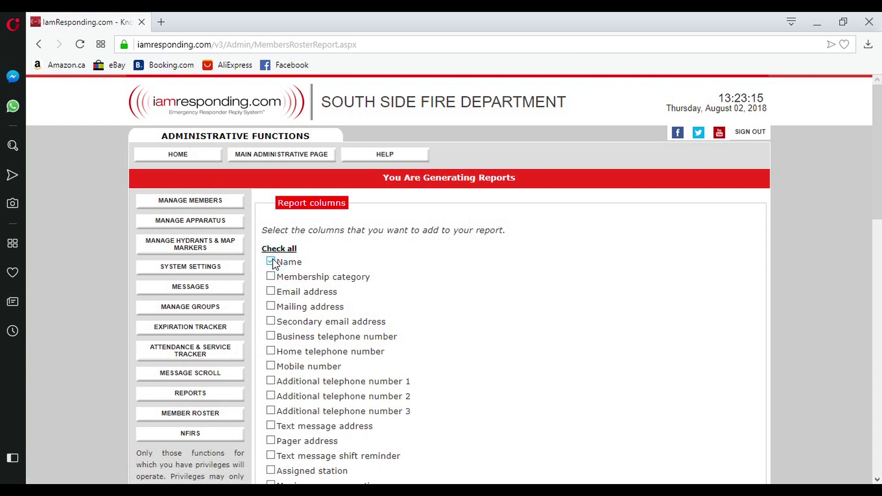
# - Add the Helmet Make/Model, Helmet S/N, Helmet Mfg Date and Helmet Light Issued columns and run the report
pyautogui.moveTo(877, 165); pyautogui.dragTo(878, 422)
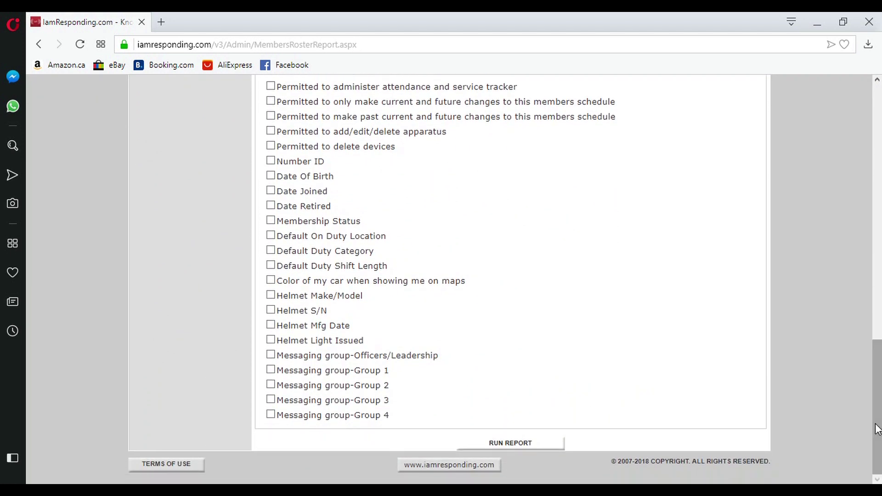
pyautogui.click(271, 297)
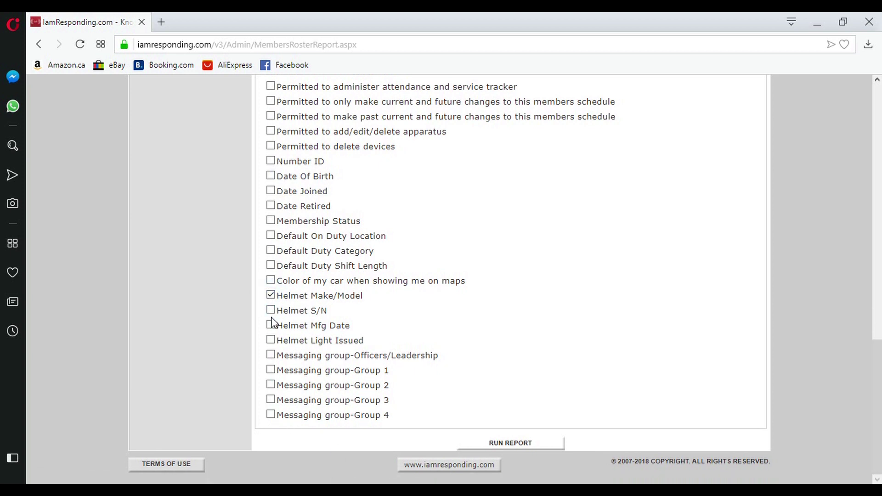
pyautogui.click(271, 311)
pyautogui.click(271, 341)
pyautogui.click(526, 448)
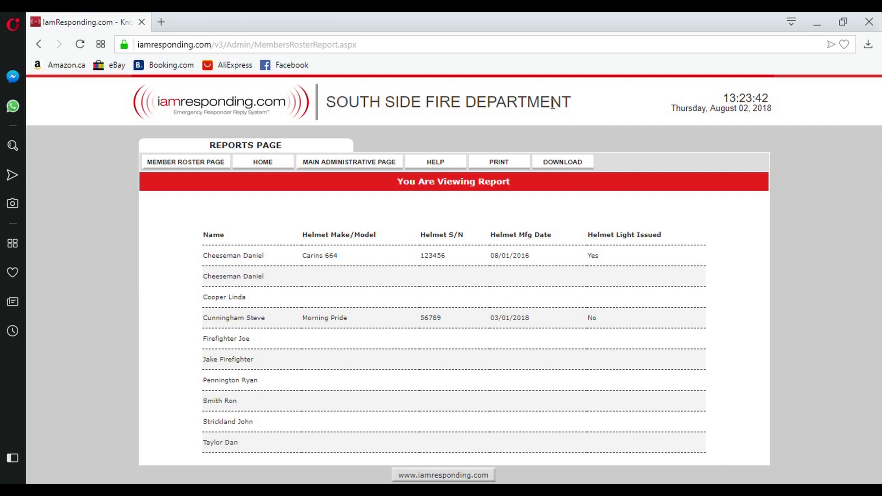
# - Download the roster report and open the downloaded spreadsheet in Excel
pyautogui.click(572, 166)
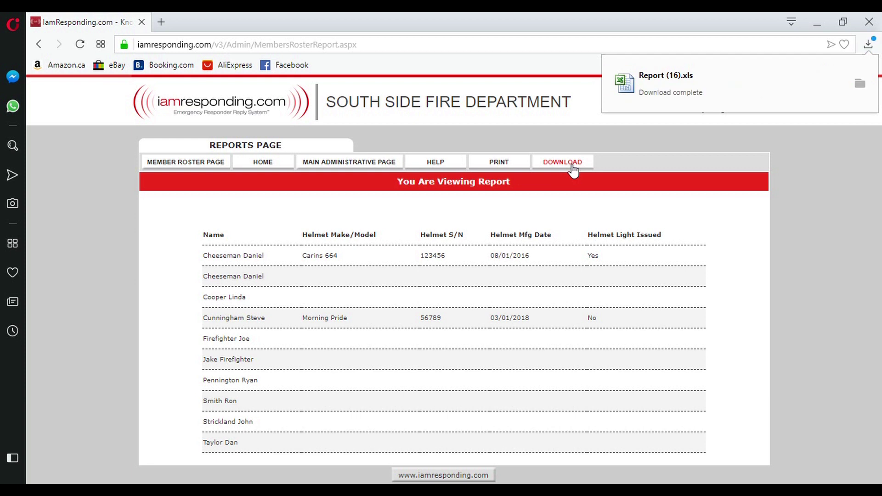
pyautogui.click(647, 84)
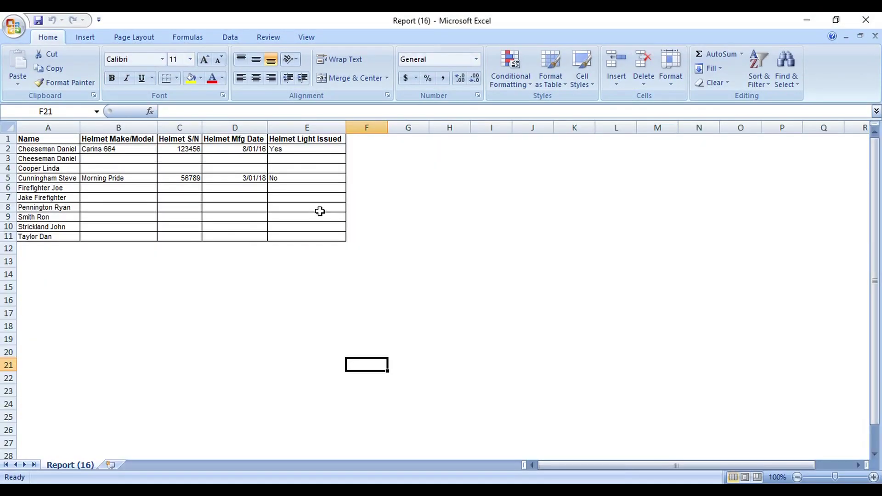
# - Examine the members' helmet entries in the exported spreadsheet, closing Excel when done
pyautogui.click(320, 212)
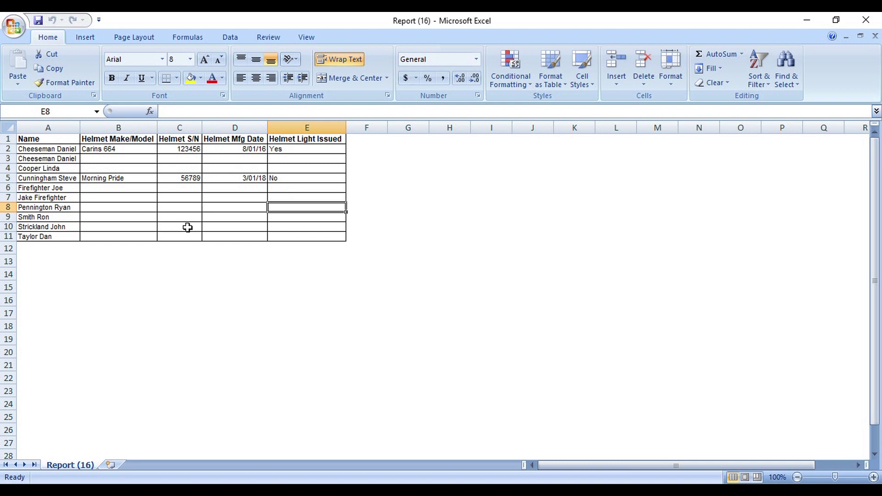
pyautogui.click(61, 151)
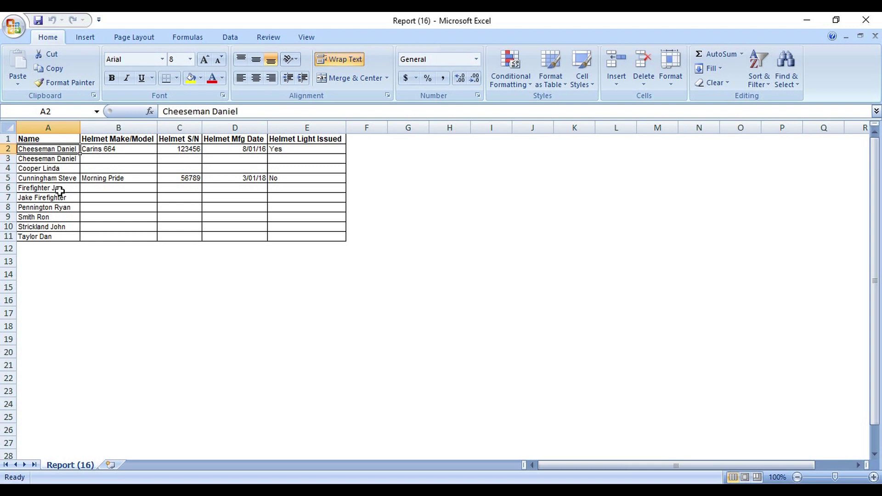
pyautogui.click(338, 249)
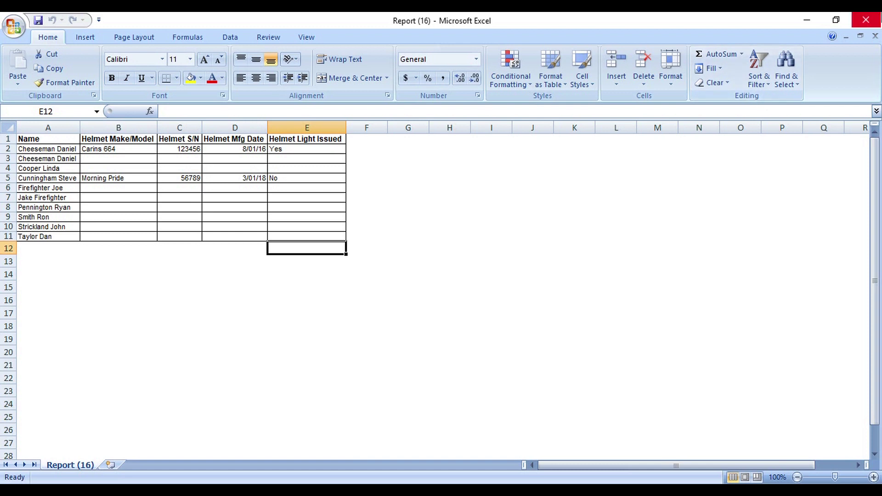
pyautogui.click(865, 20)
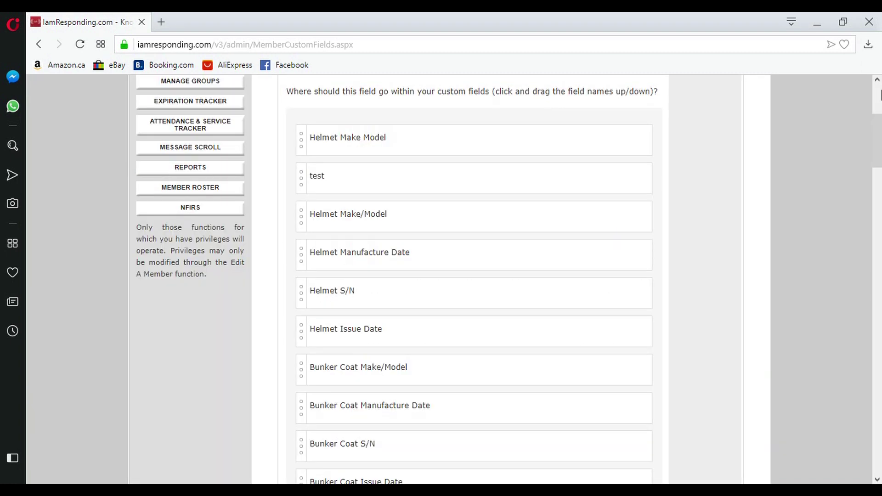
# - Examine the Bridgetown VFD custom field list, covering helmet, bunker gear, gloves, boots, pager and portable radio fields
pyautogui.moveTo(877, 159); pyautogui.dragTo(880, 98)
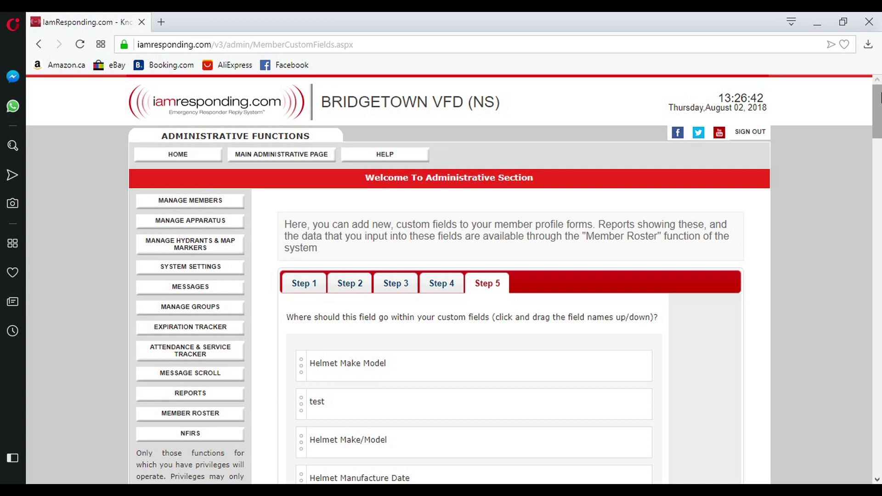
pyautogui.moveTo(880, 98); pyautogui.dragTo(879, 145)
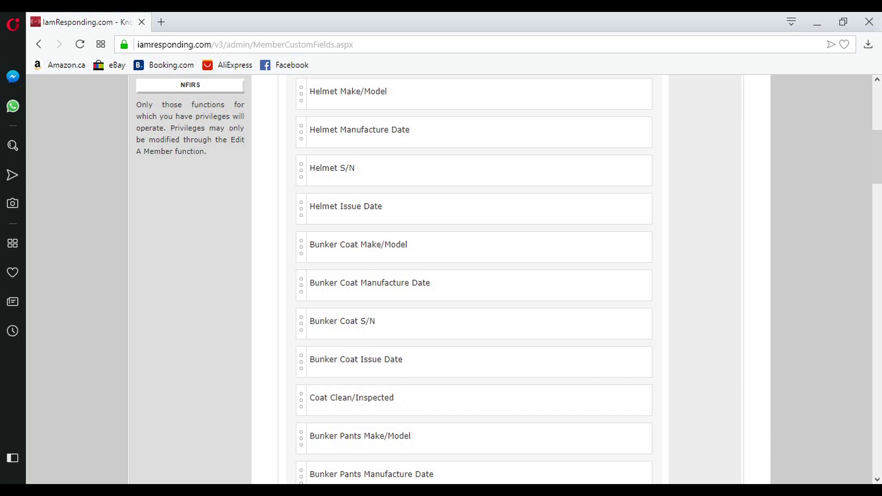
pyautogui.click(876, 479)
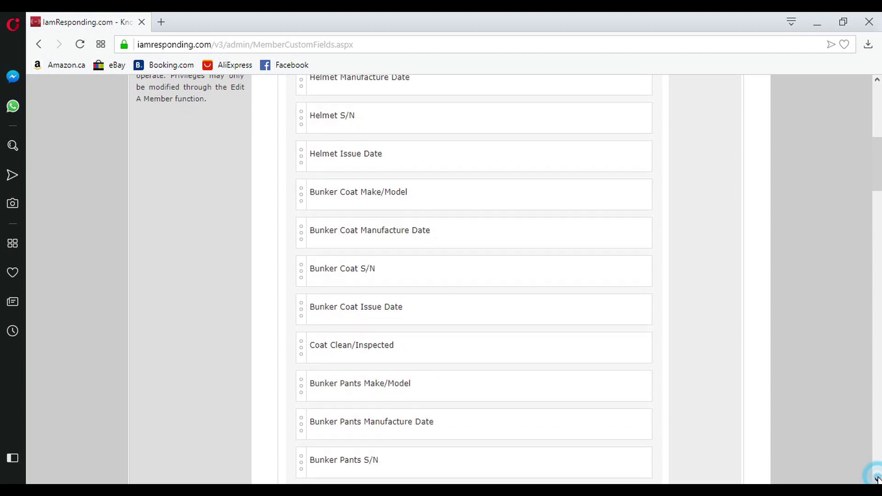
pyautogui.moveTo(876, 479); pyautogui.dragTo(876, 479)
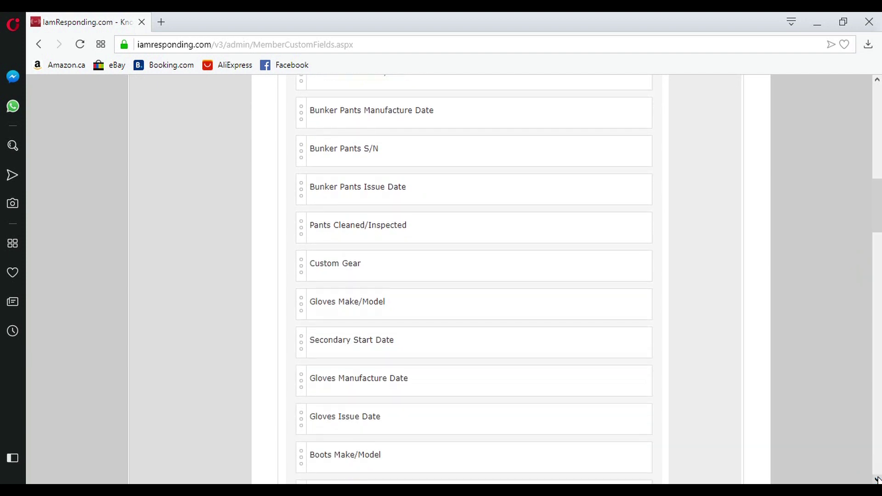
pyautogui.moveTo(876, 479); pyautogui.dragTo(876, 479)
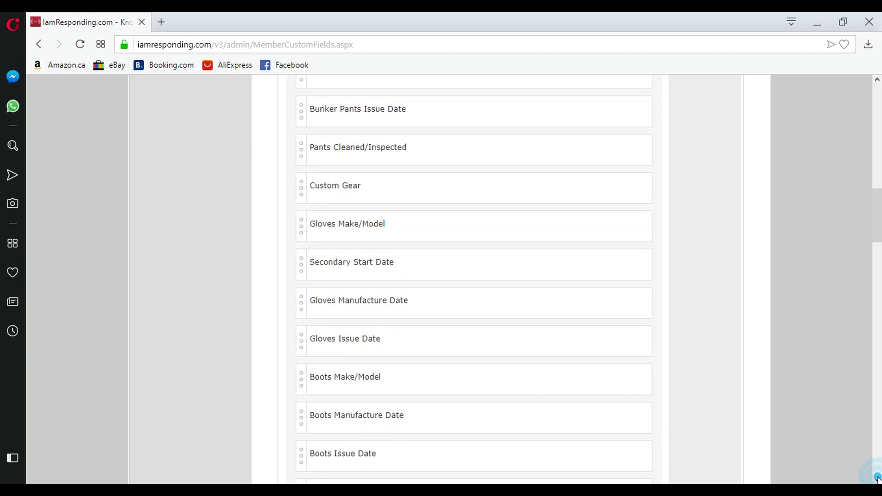
pyautogui.scroll(3, 373, 376)
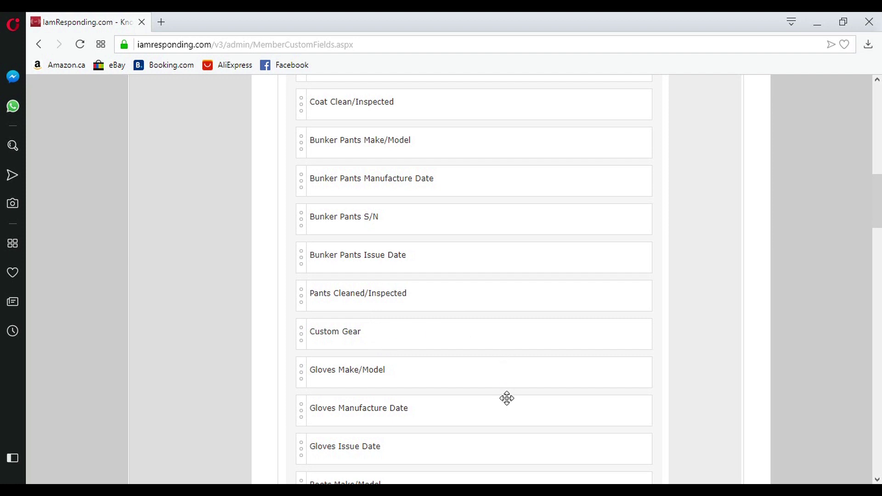
pyautogui.moveTo(876, 479); pyautogui.dragTo(877, 480)
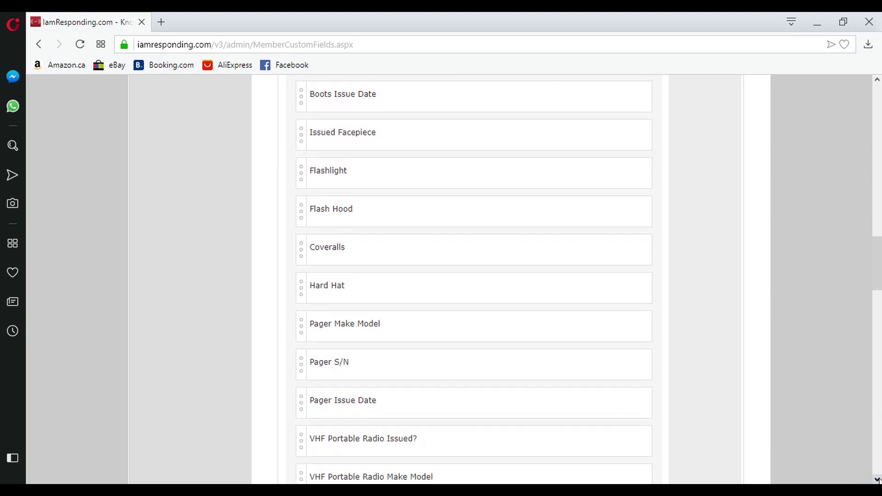
pyautogui.moveTo(877, 480); pyautogui.dragTo(877, 480)
pyautogui.click(877, 480)
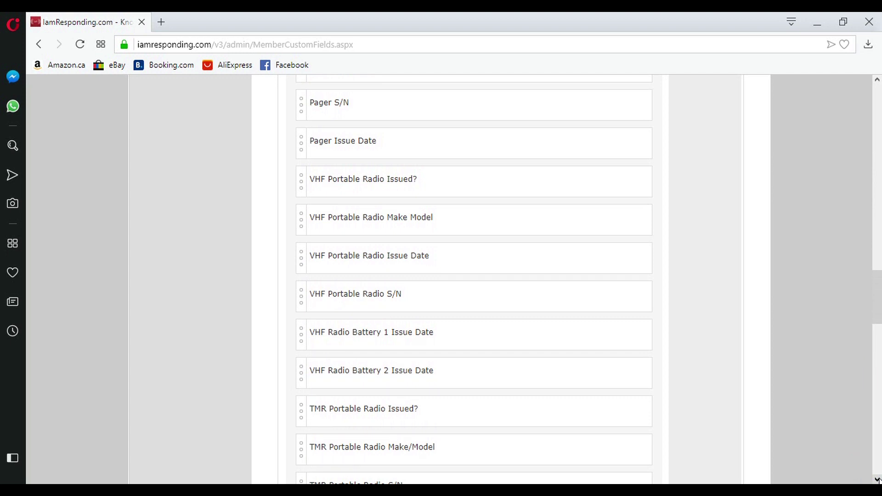